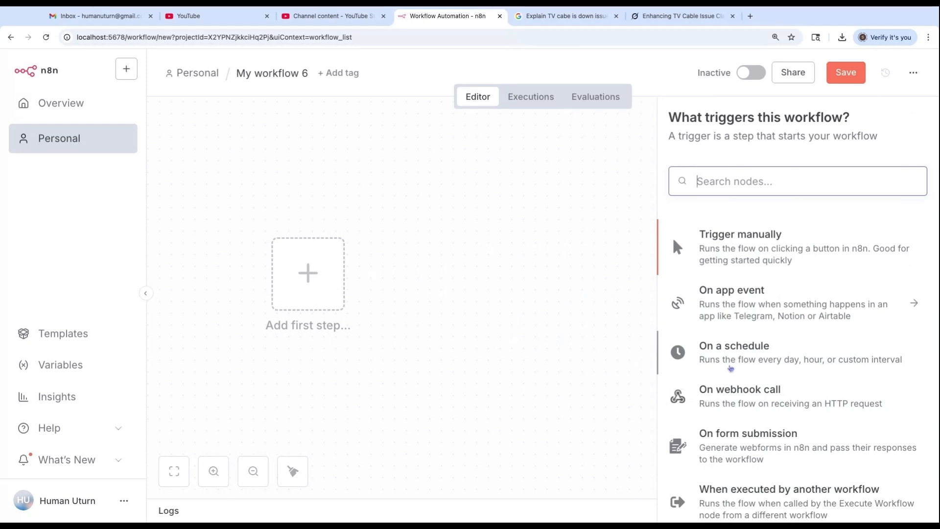
Add an On form submission trigger to the new workflow My workflow 6
{"action": "left_click", "coordinate": [727, 437]}
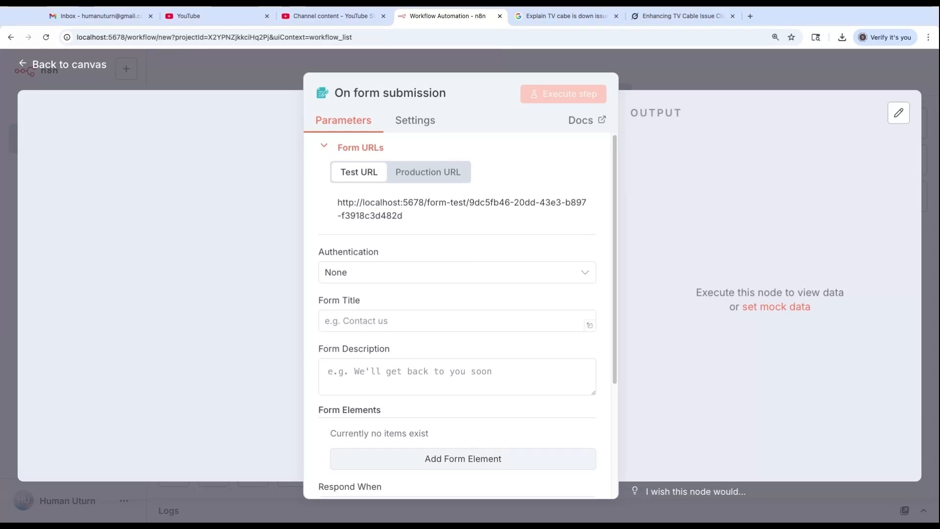
Set the form title to 'Customer Support' and copy the same text into the form description
{"action": "left_click", "coordinate": [356, 319]}
{"action": "type", "text": "Customer Support"}
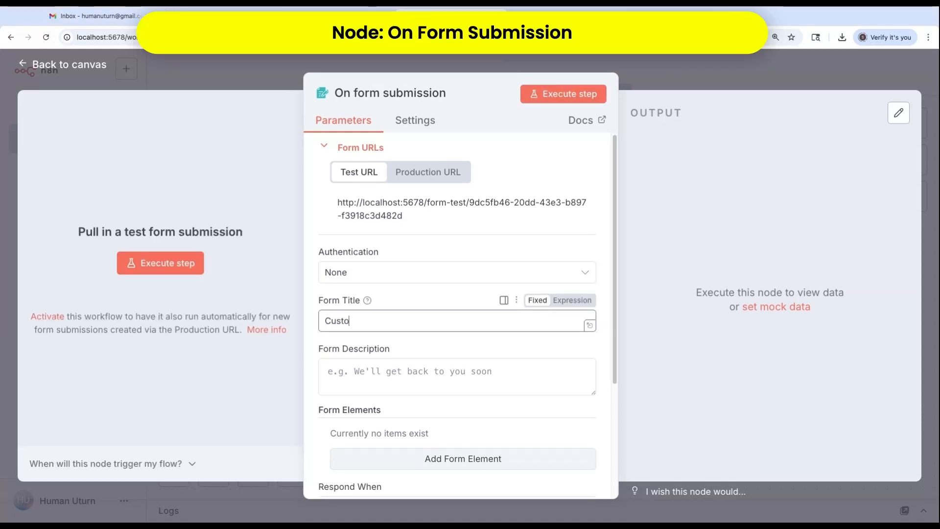
{"action": "scroll", "coordinate": [362, 342], "scroll_direction": "down", "scroll_amount": 1}
{"action": "left_click", "coordinate": [345, 364]}
{"action": "left_click", "coordinate": [412, 313]}
{"action": "key", "text": "ctrl+a"}
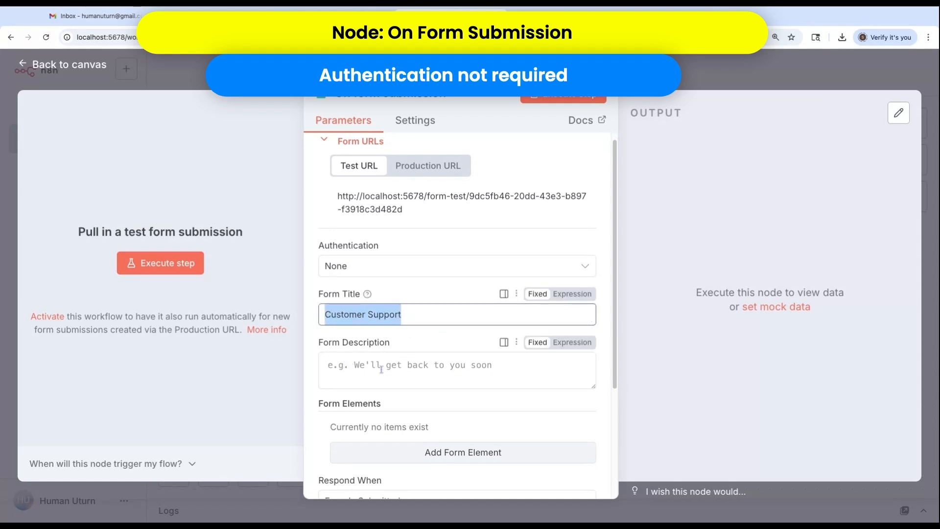
{"action": "key", "text": "ctrl+c"}
{"action": "left_click", "coordinate": [401, 367]}
{"action": "key", "text": "ctrl+v"}
{"action": "scroll", "coordinate": [412, 343], "scroll_direction": "down", "scroll_amount": 2}
{"action": "scroll", "coordinate": [412, 342], "scroll_direction": "down", "scroll_amount": 3}
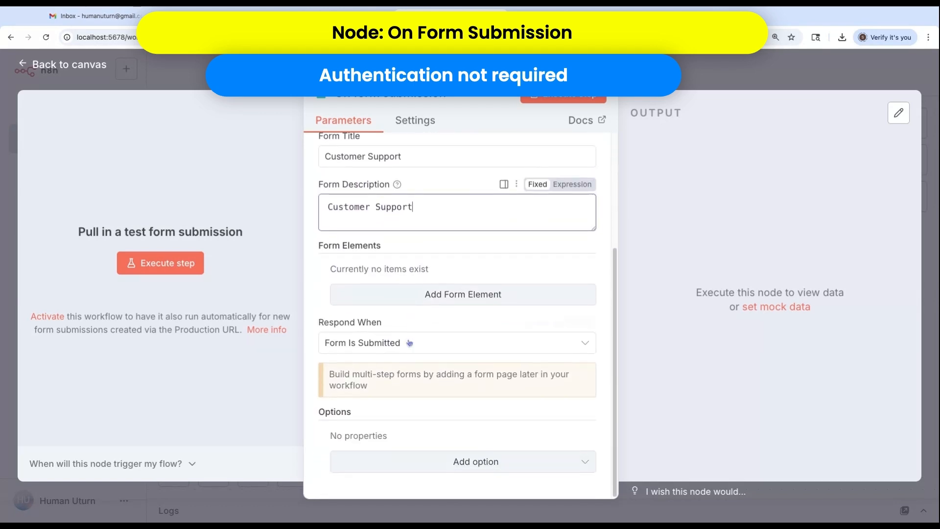
Add a required Caller Name field with placeholder 'Enter your Name'
{"action": "left_click", "coordinate": [447, 293]}
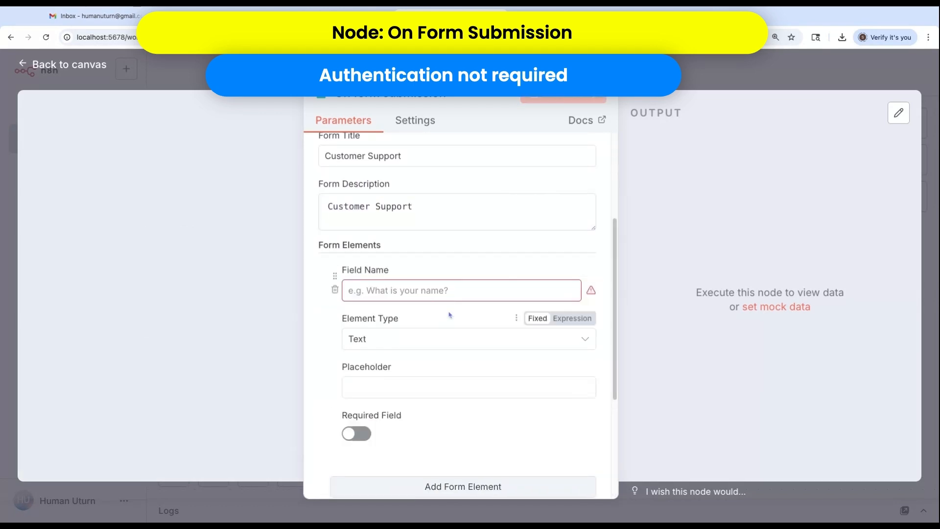
{"action": "left_click", "coordinate": [386, 291]}
{"action": "type", "text": "Caller Name"}
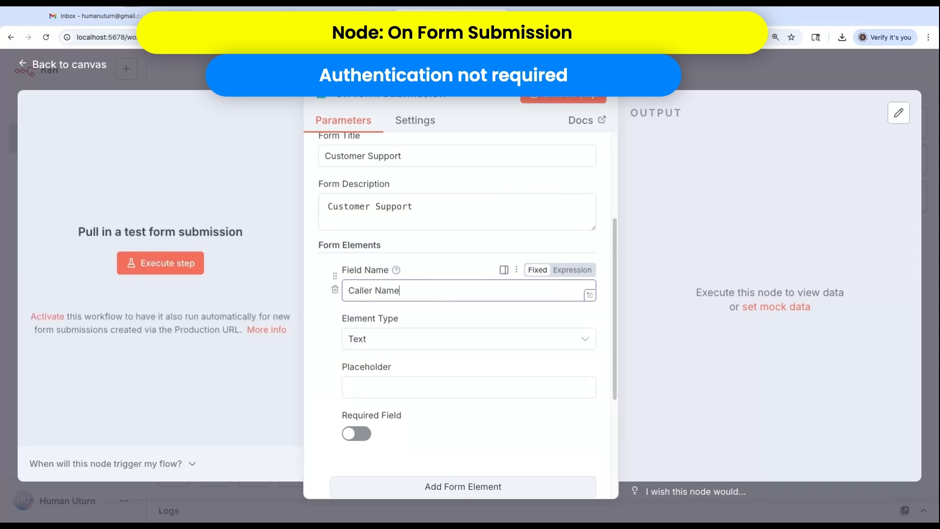
{"action": "scroll", "coordinate": [369, 345], "scroll_direction": "down", "scroll_amount": 1}
{"action": "left_click", "coordinate": [370, 342]}
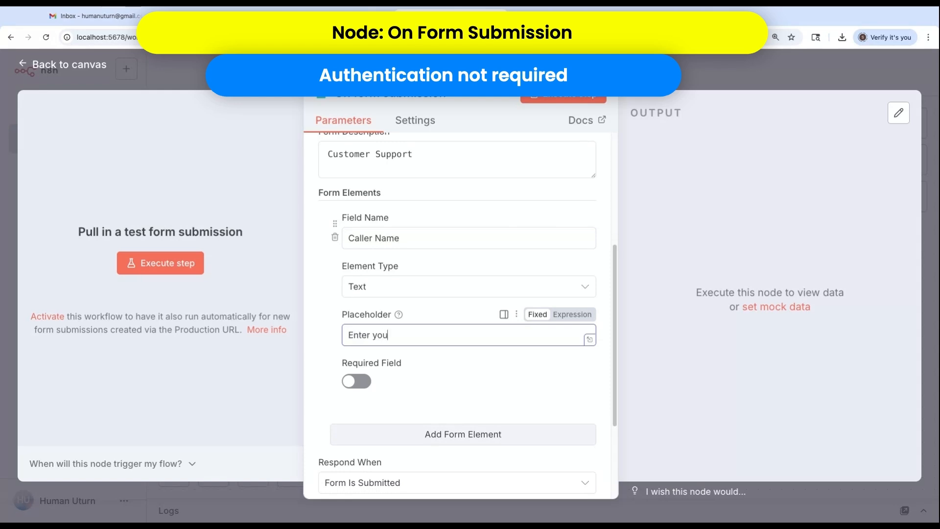
{"action": "left_click", "coordinate": [357, 381]}
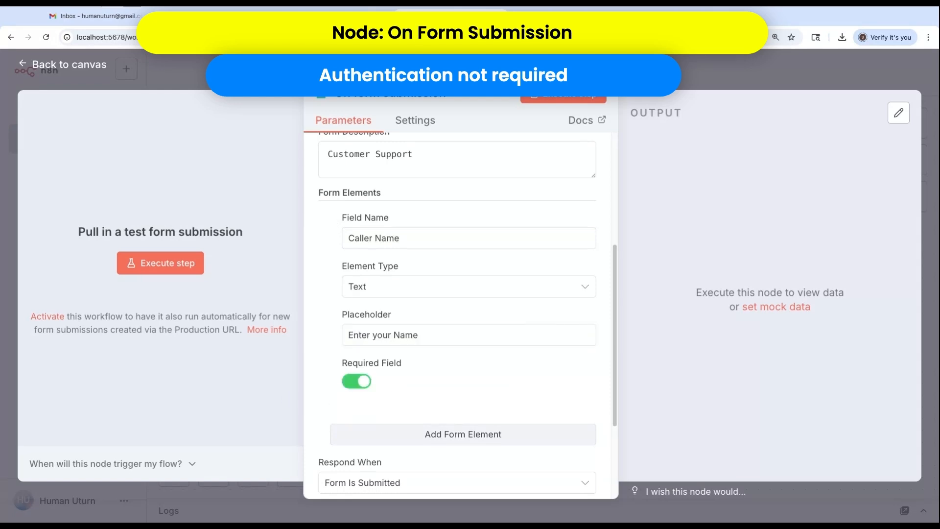
{"action": "scroll", "coordinate": [461, 364], "scroll_direction": "down", "scroll_amount": 1}
{"action": "left_click", "coordinate": [451, 397]}
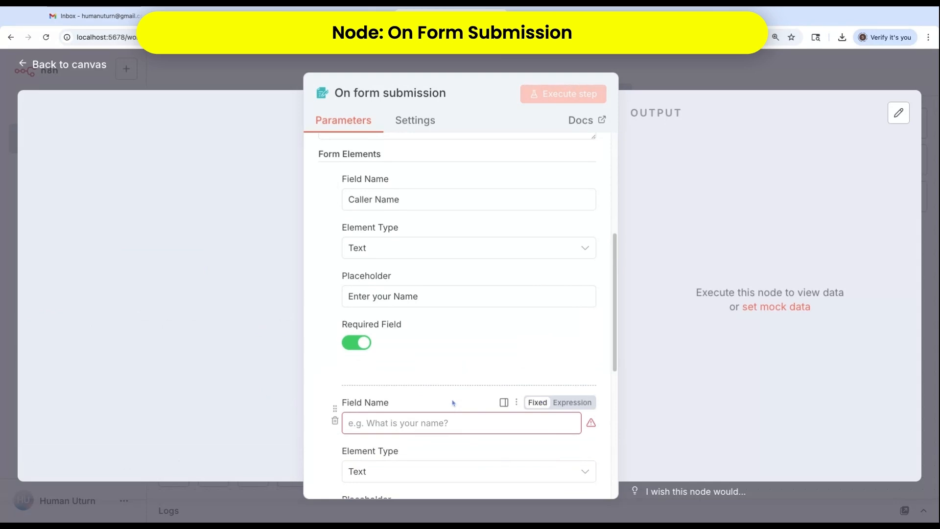
Add a required Issue field with placeholder 'Enter one line issue'
{"action": "scroll", "coordinate": [453, 402], "scroll_direction": "down", "scroll_amount": 2}
{"action": "left_click", "coordinate": [441, 371]}
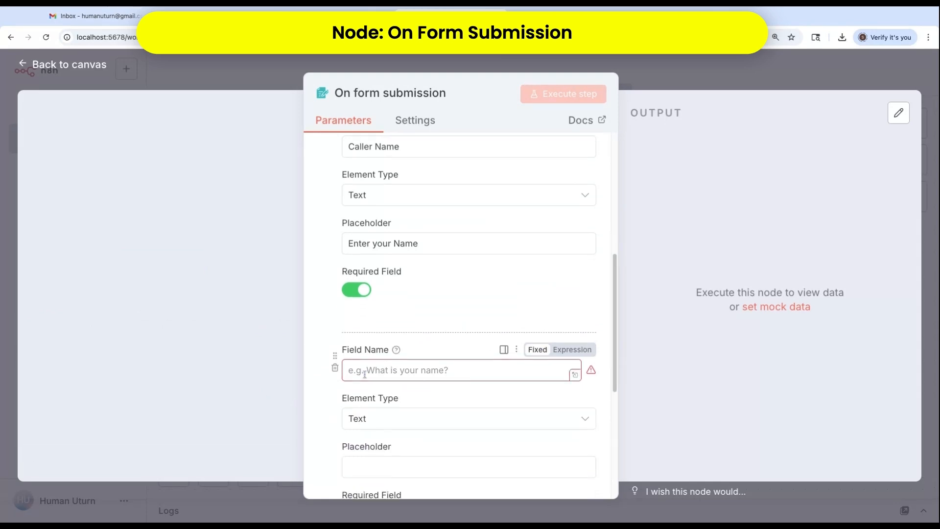
{"action": "type", "text": "Issue"}
{"action": "scroll", "coordinate": [345, 427], "scroll_direction": "down", "scroll_amount": 1}
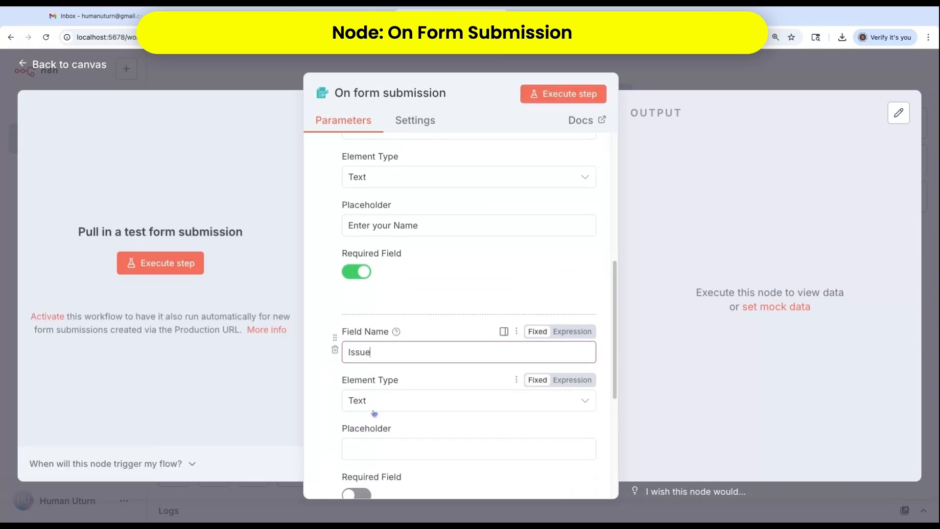
{"action": "left_click", "coordinate": [366, 449]}
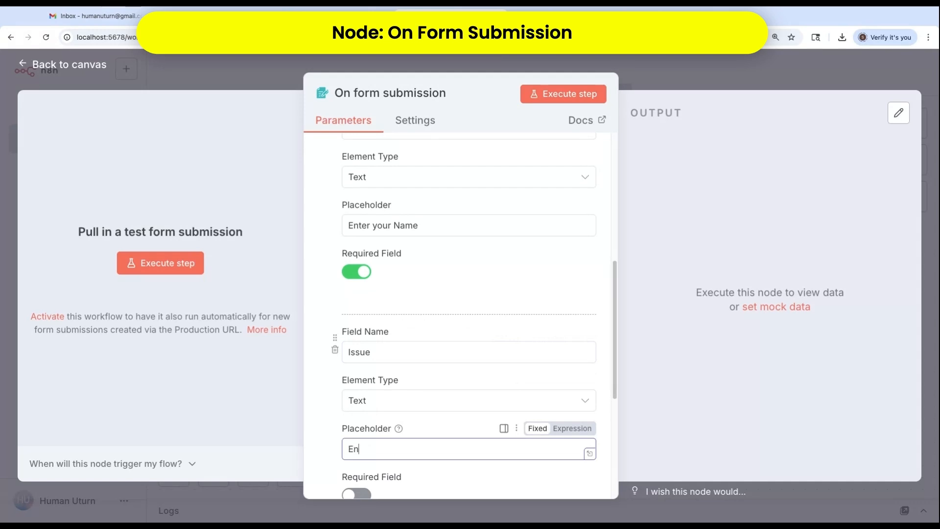
{"action": "type", "text": "Enter one line issue"}
{"action": "scroll", "coordinate": [465, 382], "scroll_direction": "down", "scroll_amount": 3}
{"action": "left_click", "coordinate": [356, 406]}
{"action": "scroll", "coordinate": [446, 386], "scroll_direction": "down", "scroll_amount": 3}
Add a required Issue Description field with placeholder 'Max 100 words'
{"action": "left_click", "coordinate": [446, 387]}
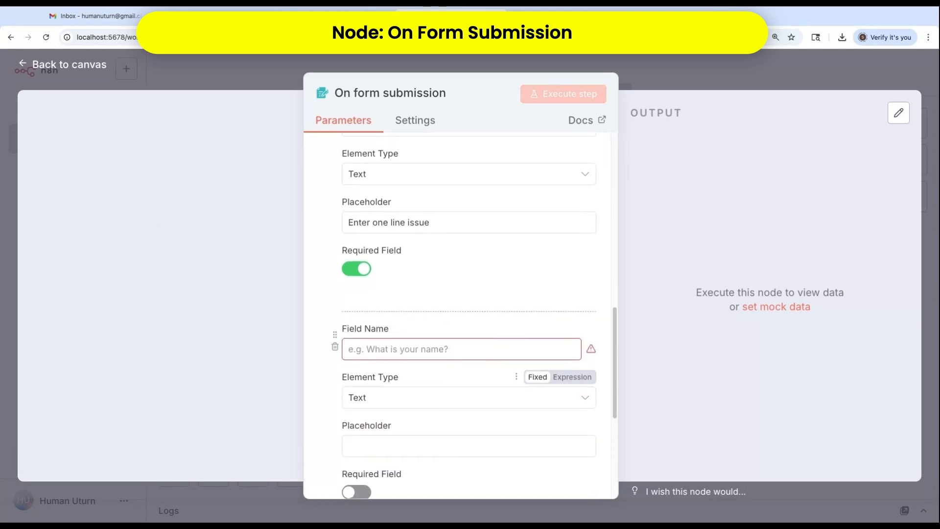
{"action": "left_click", "coordinate": [380, 345]}
{"action": "type", "text": "Issue Des"}
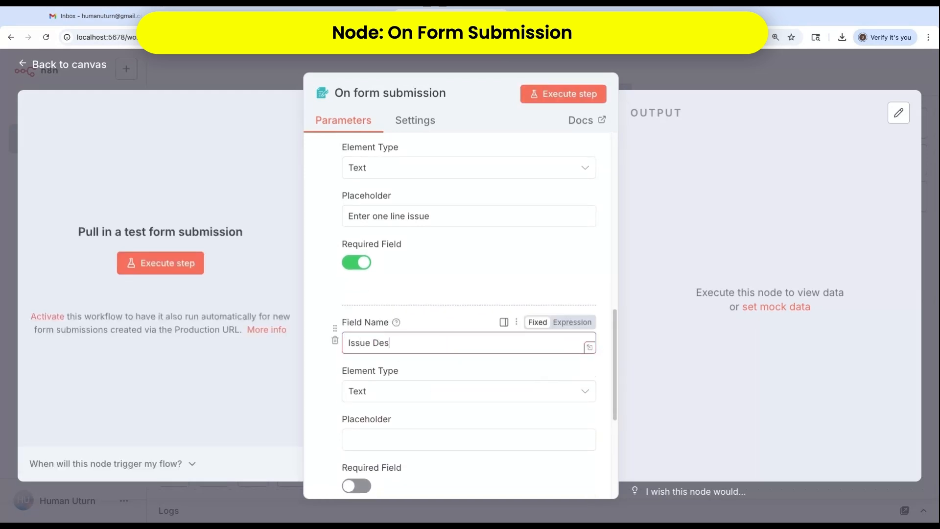
{"action": "type", "text": "cription"}
{"action": "scroll", "coordinate": [401, 352], "scroll_direction": "down", "scroll_amount": 2}
{"action": "left_click", "coordinate": [372, 337]}
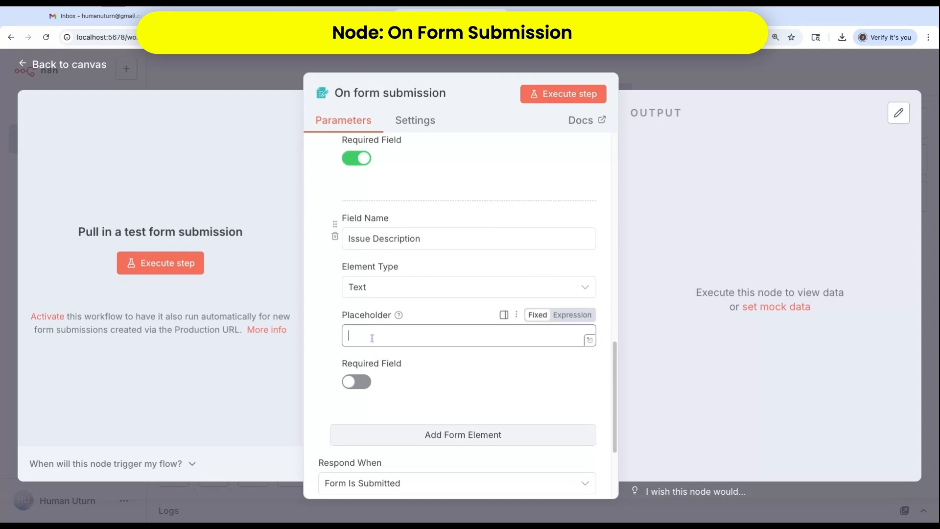
{"action": "type", "text": "Max 100 words"}
{"action": "left_click", "coordinate": [356, 381]}
{"action": "scroll", "coordinate": [440, 389], "scroll_direction": "down", "scroll_amount": 3}
Add a required Email field with placeholder 'Enter your email address'
{"action": "left_click", "coordinate": [441, 302]}
{"action": "scroll", "coordinate": [451, 326], "scroll_direction": "down", "scroll_amount": 1}
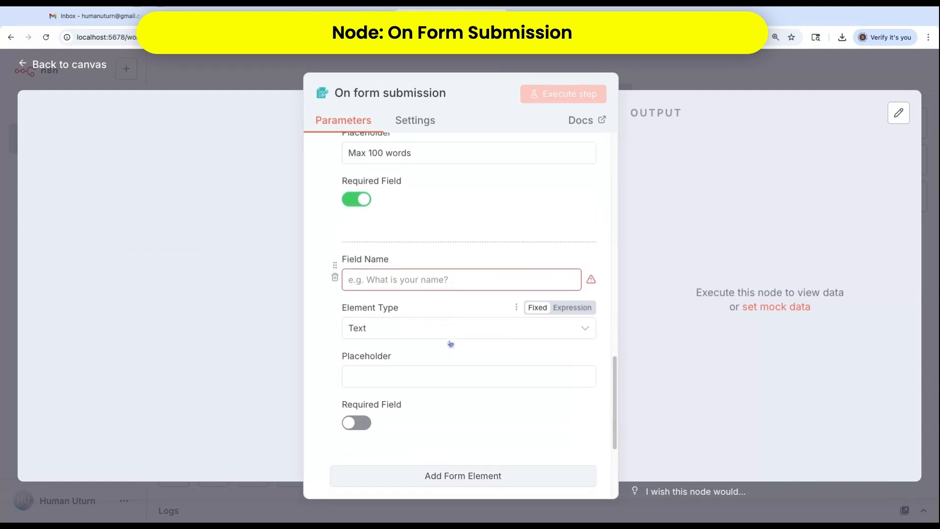
{"action": "left_click", "coordinate": [357, 277]}
{"action": "type", "text": "Email"}
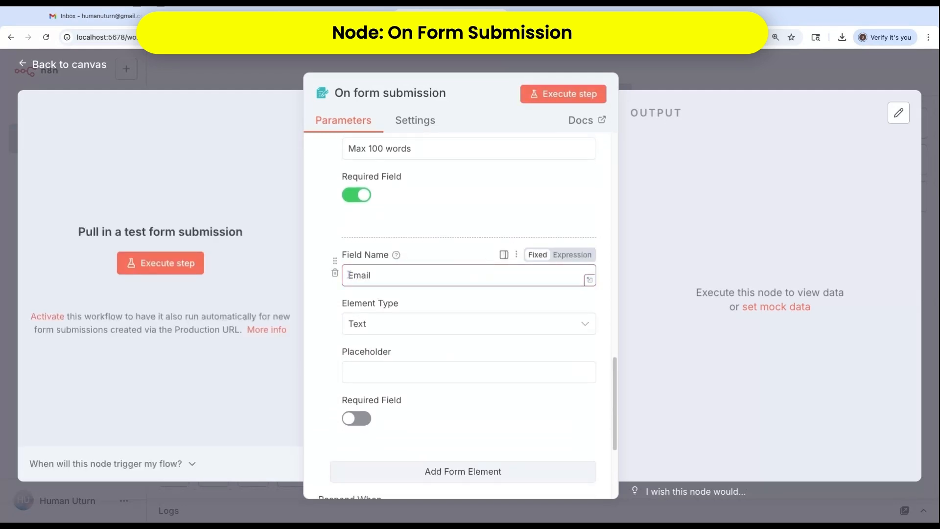
{"action": "scroll", "coordinate": [364, 327], "scroll_direction": "down", "scroll_amount": 1}
{"action": "left_click", "coordinate": [364, 327]}
{"action": "type", "text": "Enter your email address"}
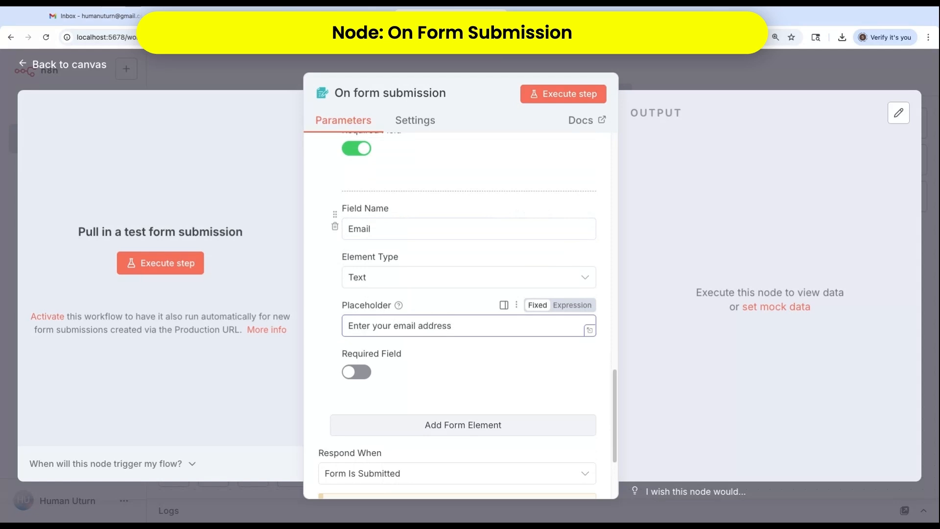
{"action": "scroll", "coordinate": [350, 361], "scroll_direction": "down", "scroll_amount": 1}
{"action": "left_click", "coordinate": [349, 360]}
{"action": "scroll", "coordinate": [358, 359], "scroll_direction": "down", "scroll_amount": 2}
{"action": "left_click", "coordinate": [420, 320]}
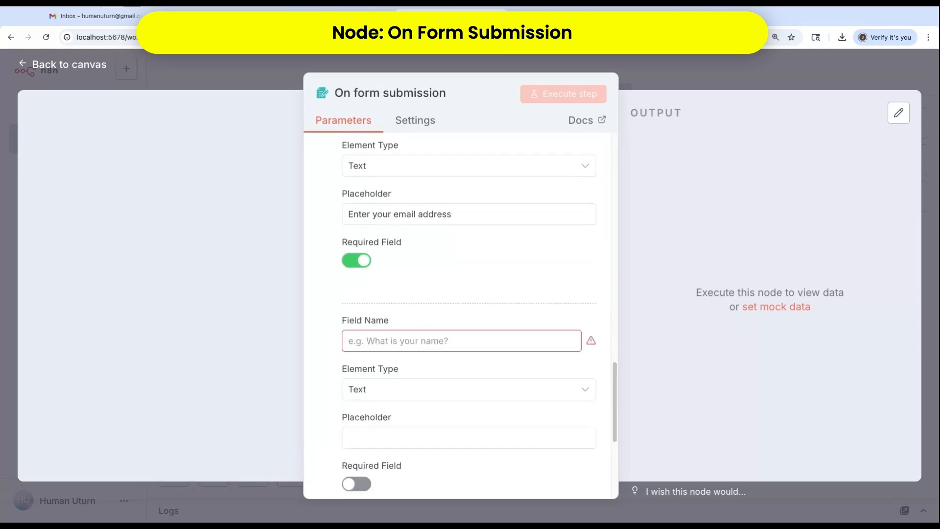
Name the fifth form field Severity and make its element type Dropdown
{"action": "left_click", "coordinate": [388, 344]}
{"action": "type", "text": "Severity"}
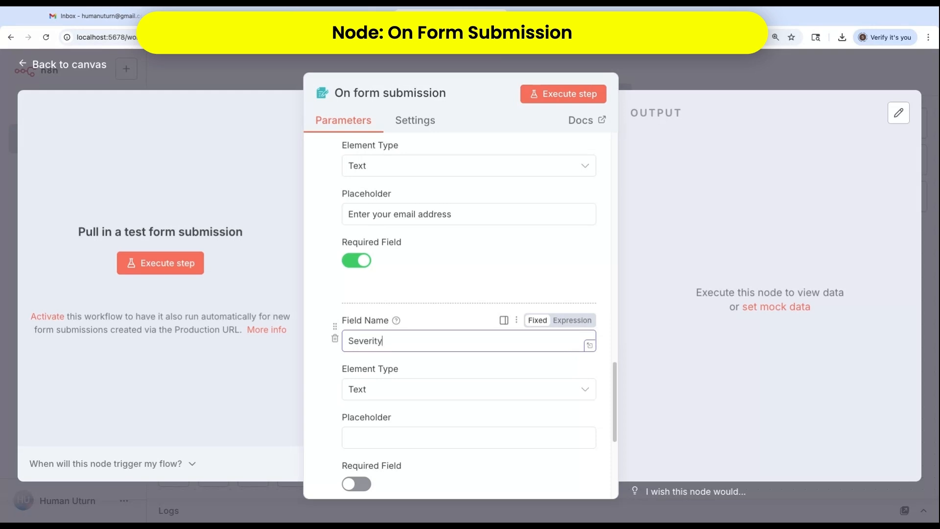
{"action": "scroll", "coordinate": [414, 359], "scroll_direction": "down", "scroll_amount": 3}
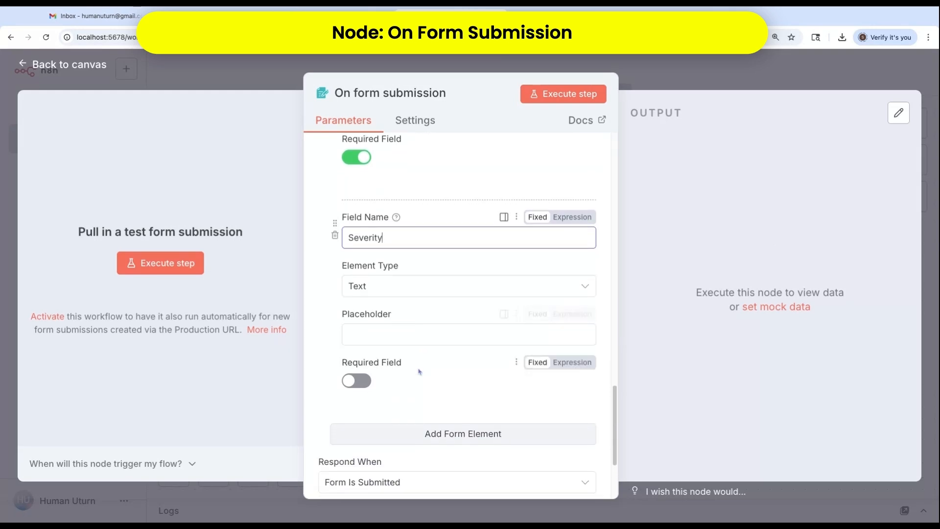
{"action": "left_click", "coordinate": [584, 294]}
{"action": "scroll", "coordinate": [394, 343], "scroll_direction": "down", "scroll_amount": 2}
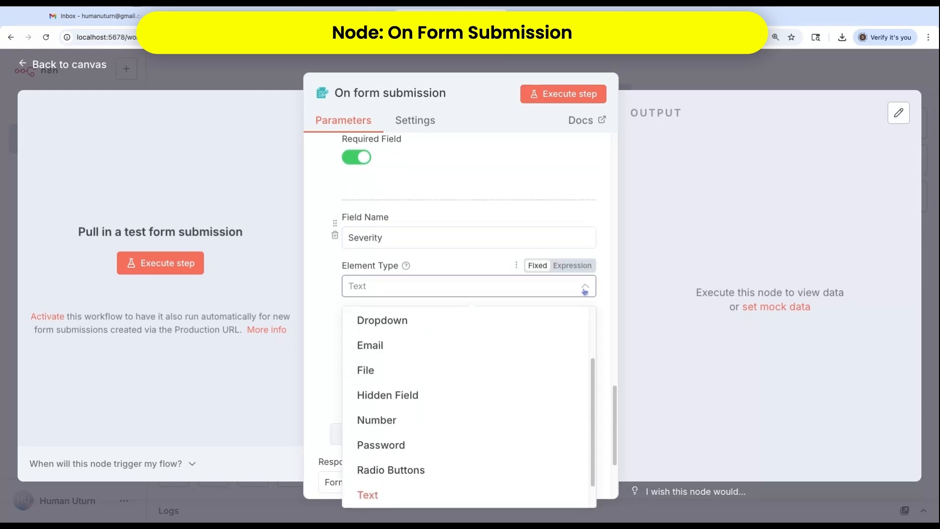
{"action": "left_click", "coordinate": [395, 321]}
Give the Severity dropdown the options Low, Medium and Critical, and make it required
{"action": "scroll", "coordinate": [394, 324], "scroll_direction": "down", "scroll_amount": 1}
{"action": "left_click", "coordinate": [387, 321]}
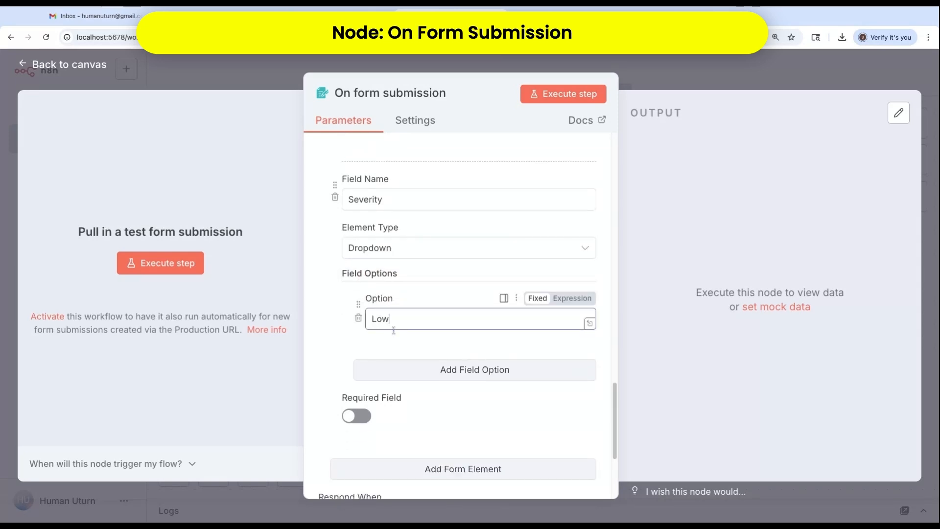
{"action": "left_click", "coordinate": [447, 374]}
{"action": "left_click", "coordinate": [392, 396]}
{"action": "type", "text": "Medium"}
{"action": "scroll", "coordinate": [475, 441], "scroll_direction": "down", "scroll_amount": 1}
{"action": "left_click", "coordinate": [474, 395]}
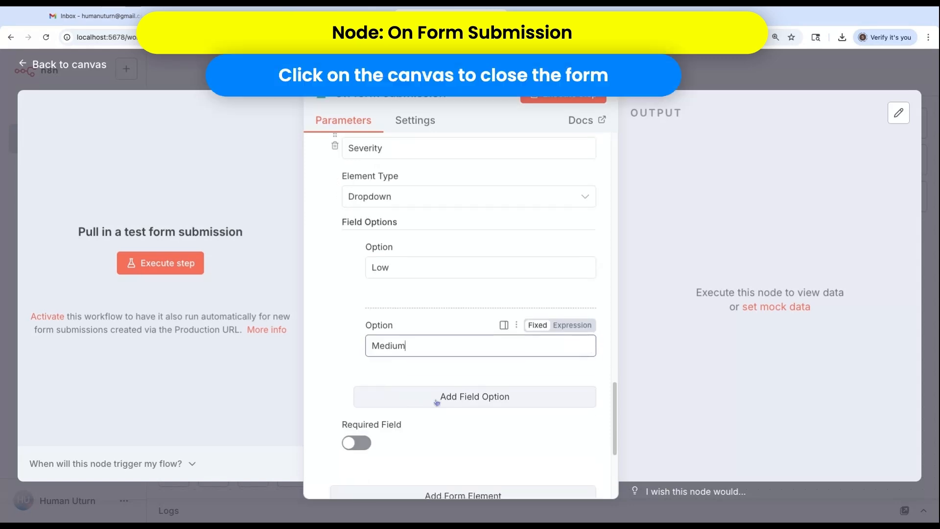
{"action": "left_click", "coordinate": [385, 422]}
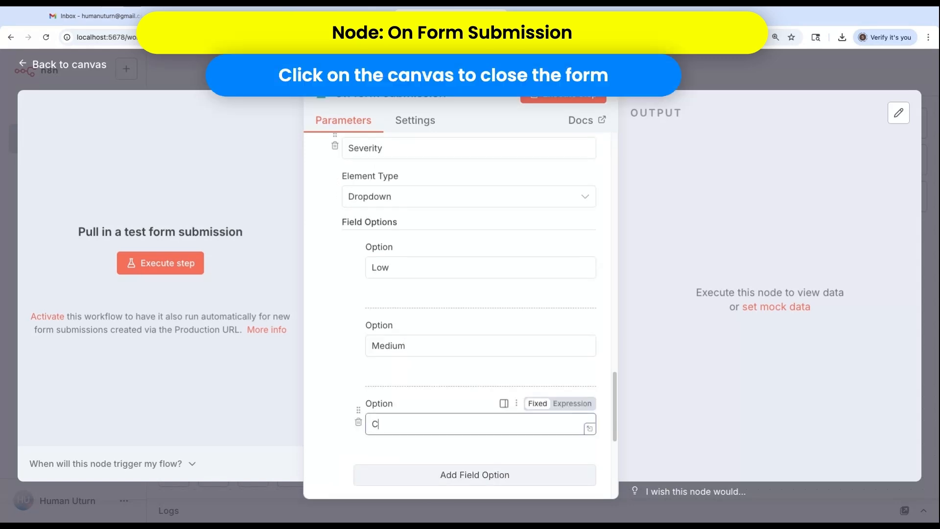
{"action": "type", "text": "Critical"}
{"action": "scroll", "coordinate": [376, 403], "scroll_direction": "down", "scroll_amount": 3}
{"action": "left_click", "coordinate": [358, 395]}
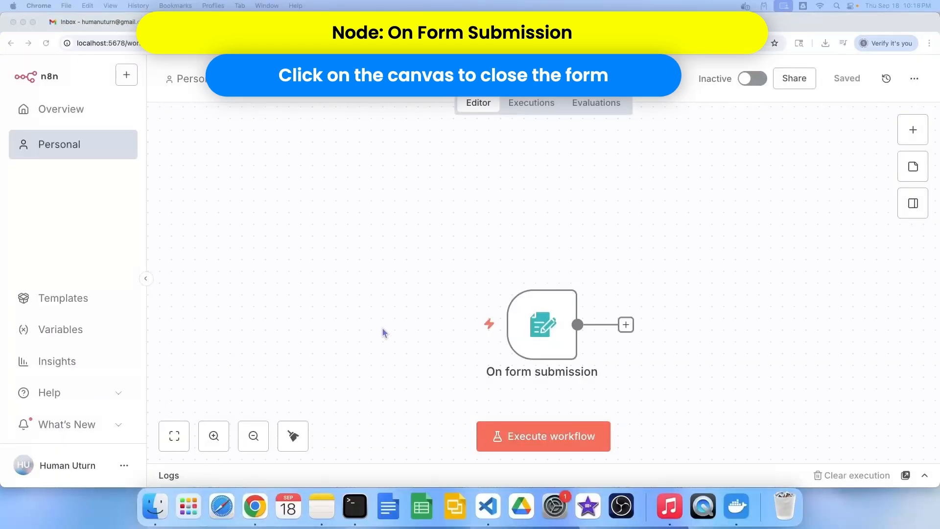
Run the test form and fill in the caller's name, the issue and the issue description
{"action": "left_click", "coordinate": [547, 445]}
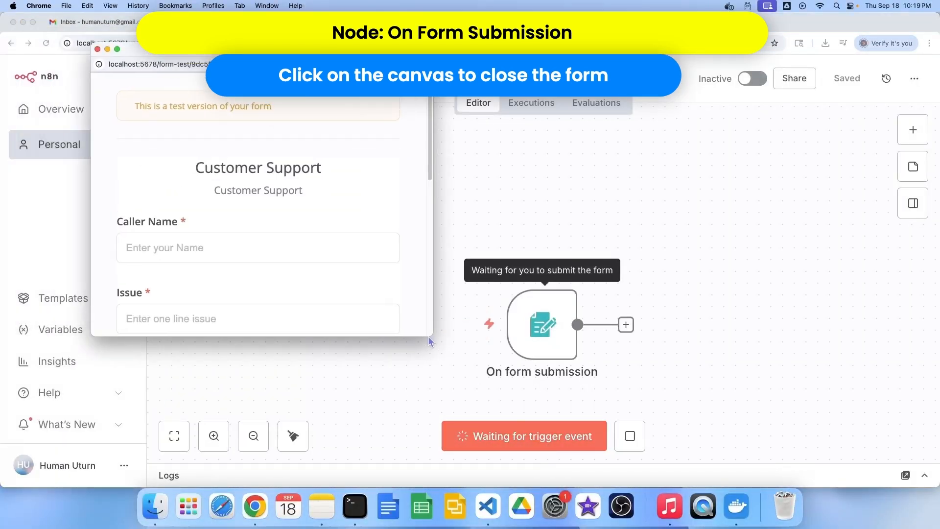
{"action": "left_click_drag", "start_coordinate": [516, 342], "coordinate": [805, 438]}
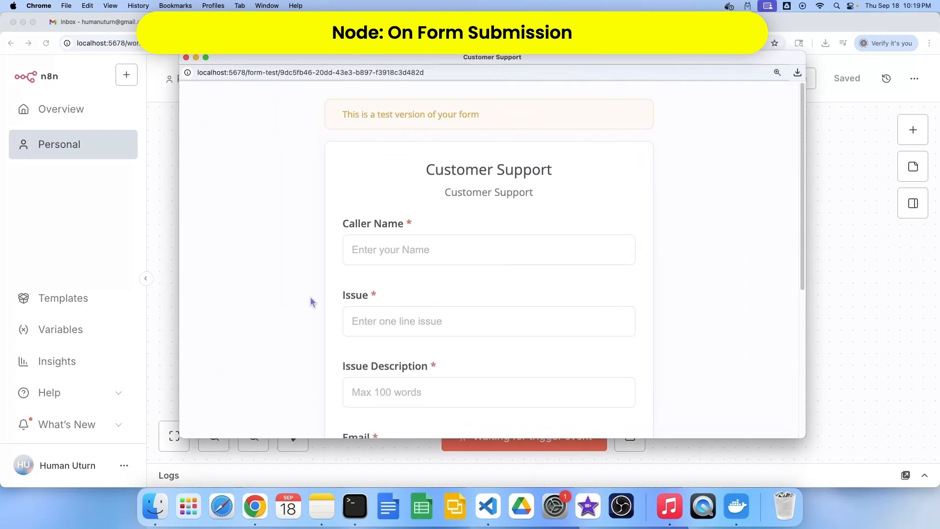
{"action": "scroll", "coordinate": [372, 230], "scroll_direction": "down", "scroll_amount": 1}
{"action": "left_click", "coordinate": [358, 209]}
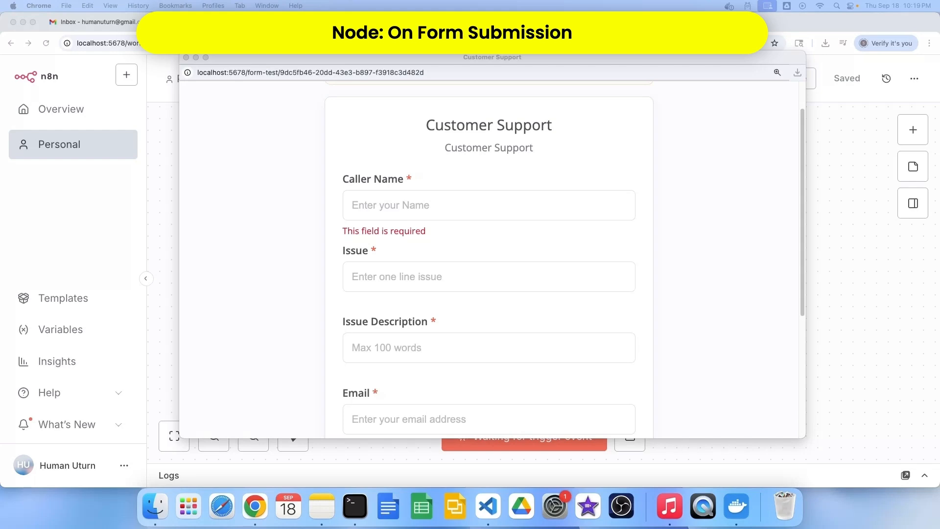
{"action": "left_click", "coordinate": [404, 205]}
{"action": "type", "text": "Tom Hanks"}
{"action": "left_click", "coordinate": [393, 278]}
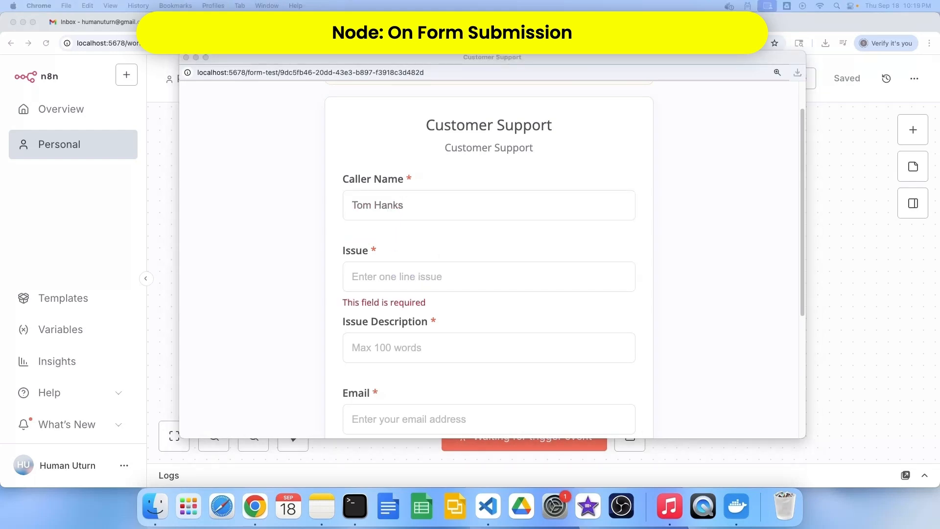
{"action": "left_click", "coordinate": [385, 277]}
{"action": "type", "text": "My TV cable is completely down; no channels have a signal."}
{"action": "left_click", "coordinate": [377, 353]}
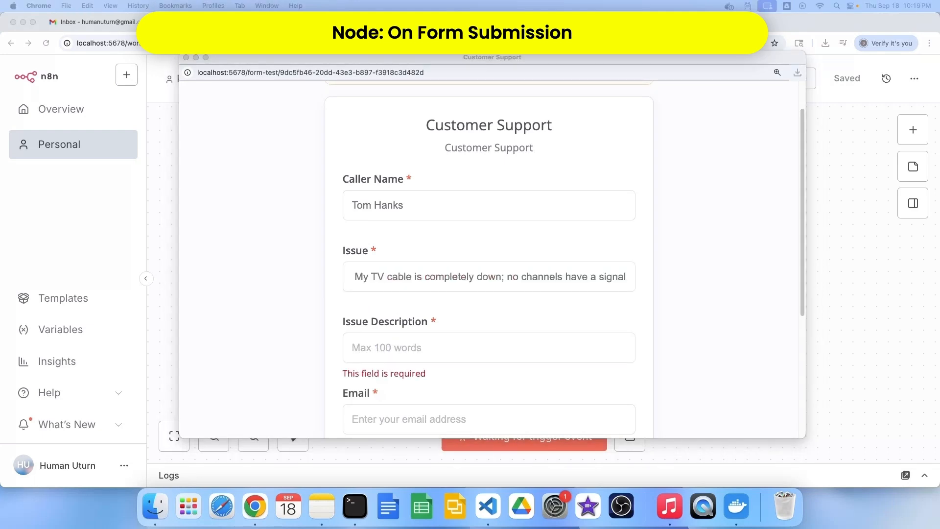
{"action": "left_click", "coordinate": [426, 347]}
{"action": "key", "text": "cmd+v"}
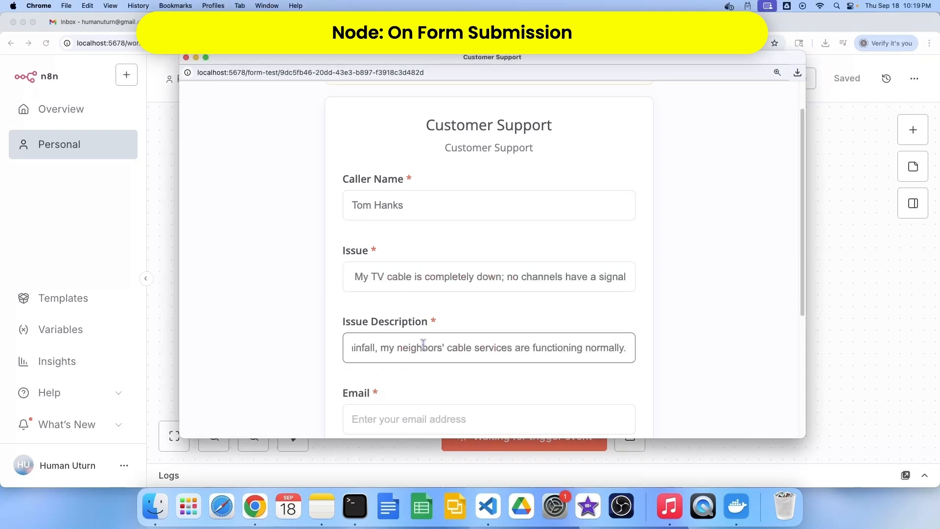
Enter the caller's email, choose severity Critical, submit, and reopen the trigger to inspect its output
{"action": "scroll", "coordinate": [424, 387], "scroll_direction": "down", "scroll_amount": 3}
{"action": "left_click", "coordinate": [375, 278]}
{"action": "type", "text": "abc@gmail.com"}
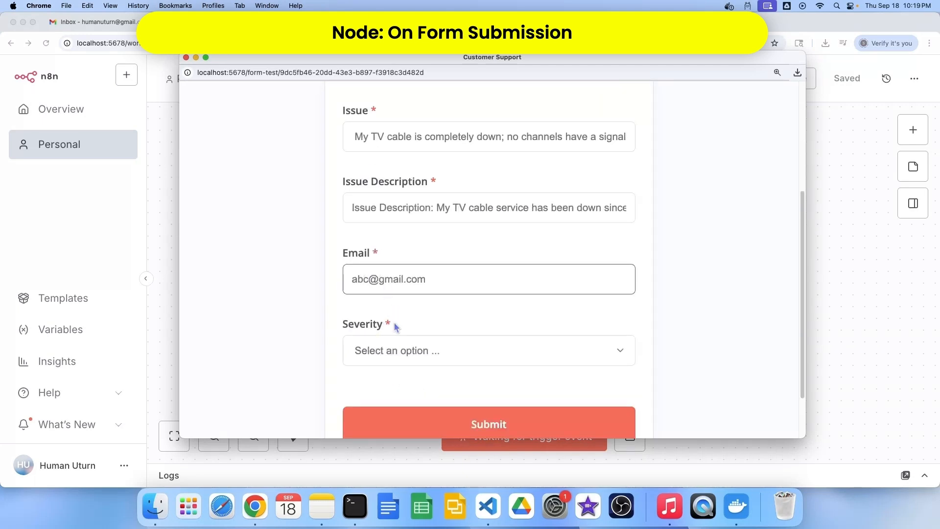
{"action": "left_click", "coordinate": [397, 356]}
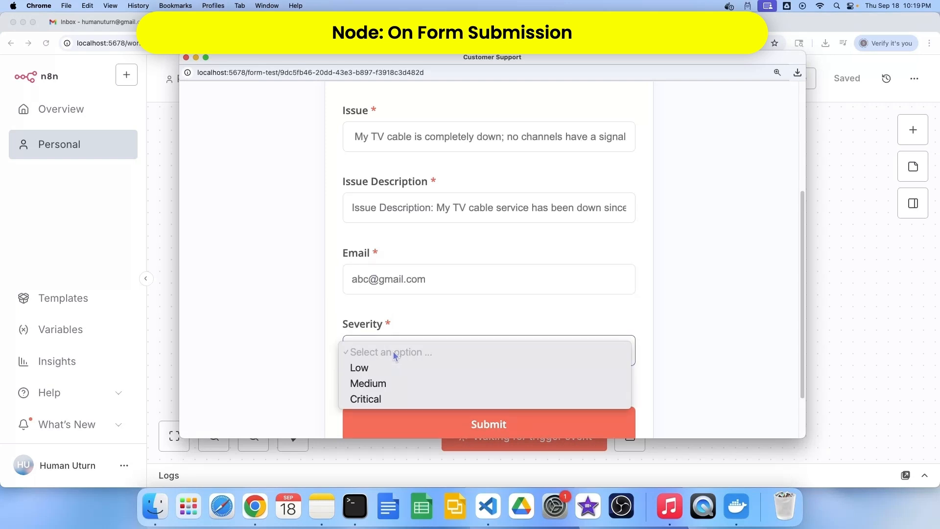
{"action": "left_click", "coordinate": [369, 397]}
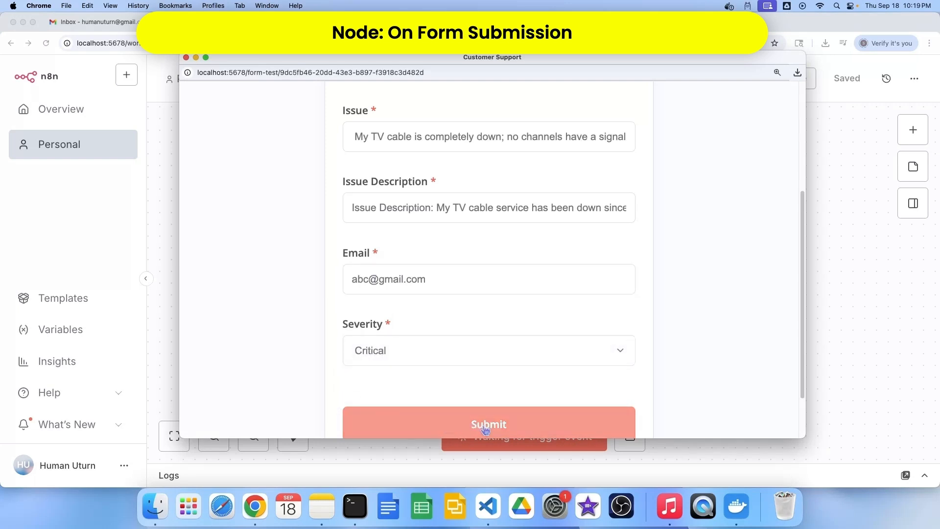
{"action": "left_click", "coordinate": [454, 426]}
{"action": "left_click", "coordinate": [186, 58]}
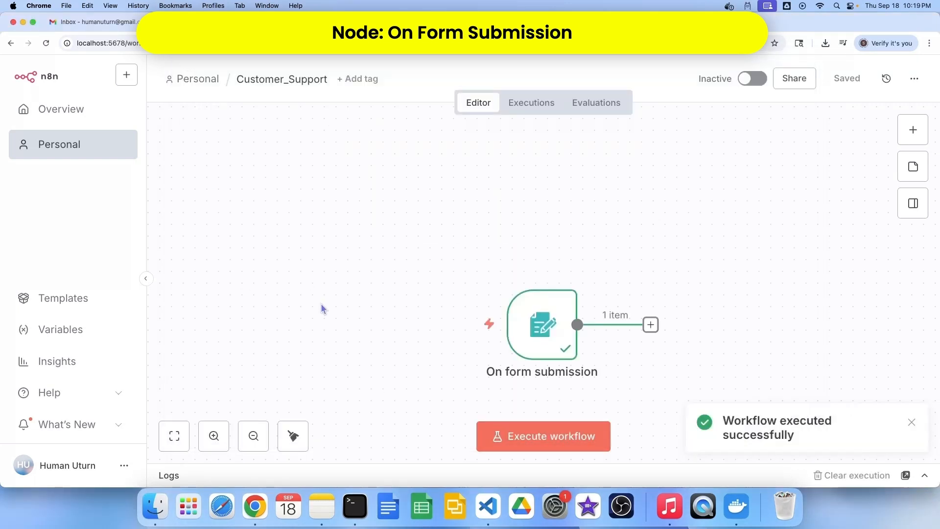
{"action": "double_click", "coordinate": [537, 330]}
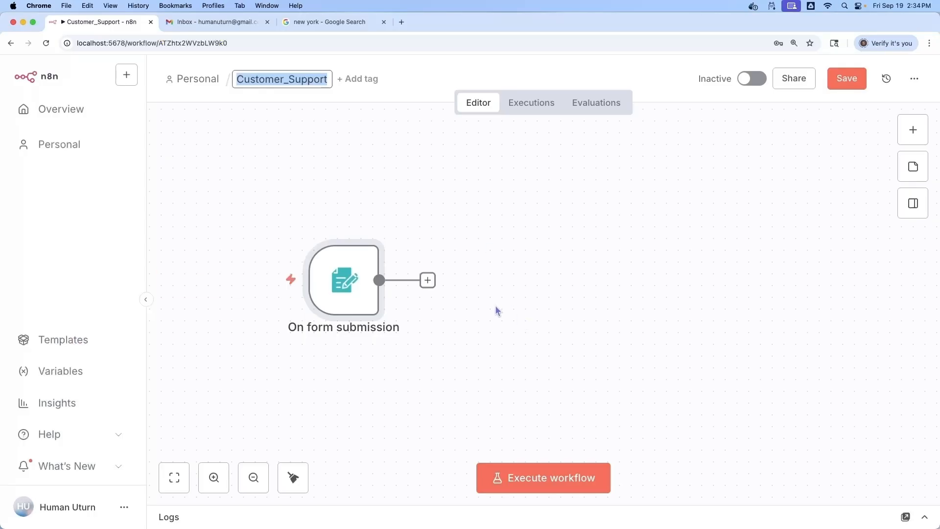
Deactivate the form trigger and add a Send Email 'Send an Email' node after it
{"action": "left_click", "coordinate": [428, 281]}
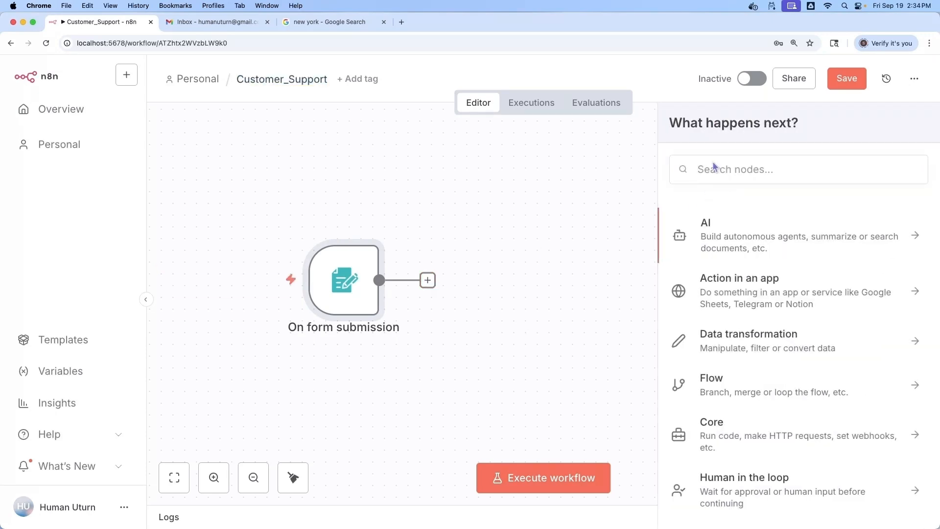
{"action": "key", "text": "d"}
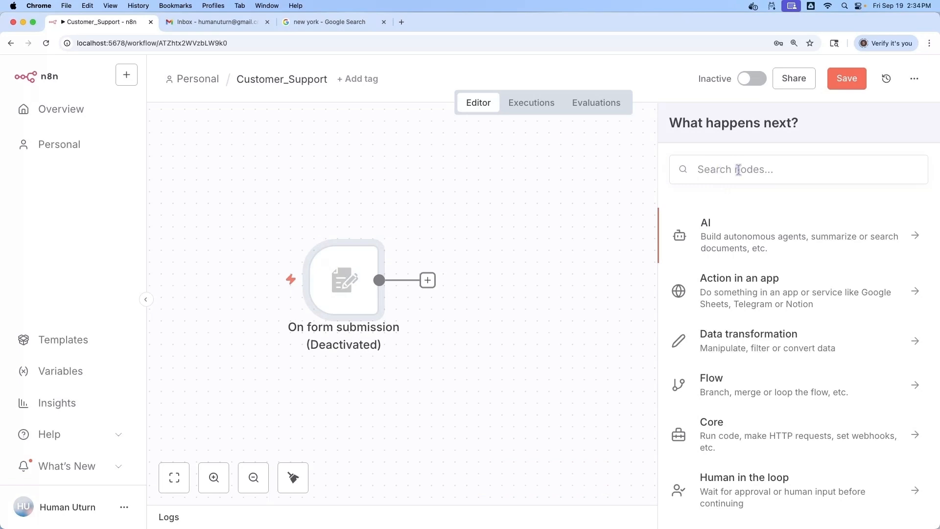
{"action": "left_click", "coordinate": [735, 169]}
{"action": "type", "text": "send"}
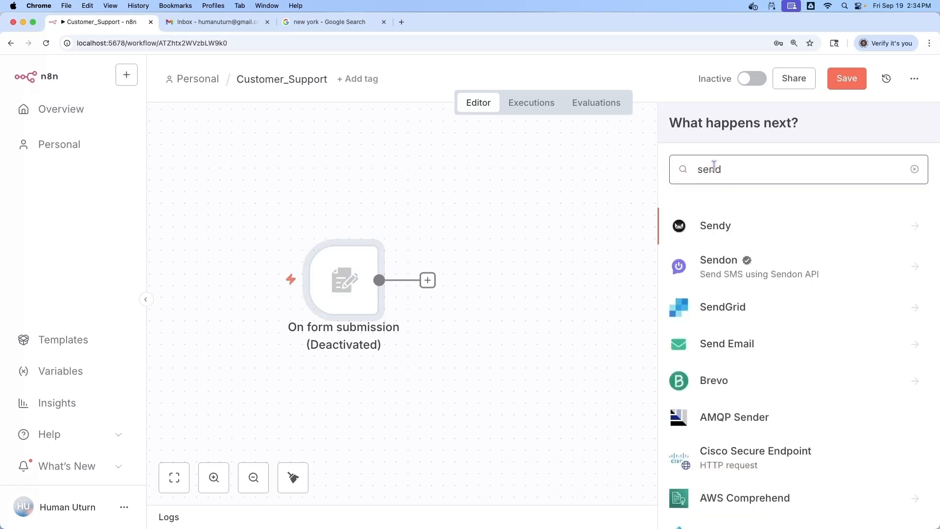
{"action": "left_click", "coordinate": [720, 343]}
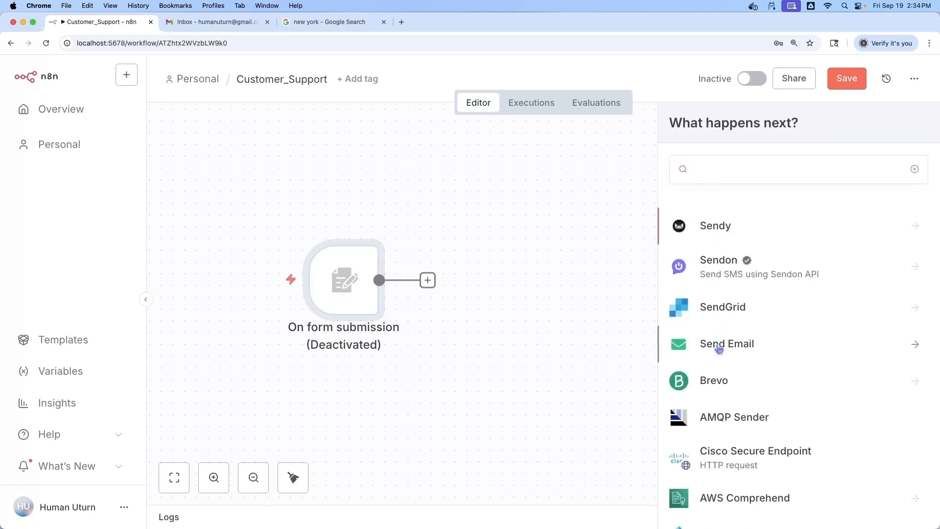
{"action": "left_click", "coordinate": [705, 253]}
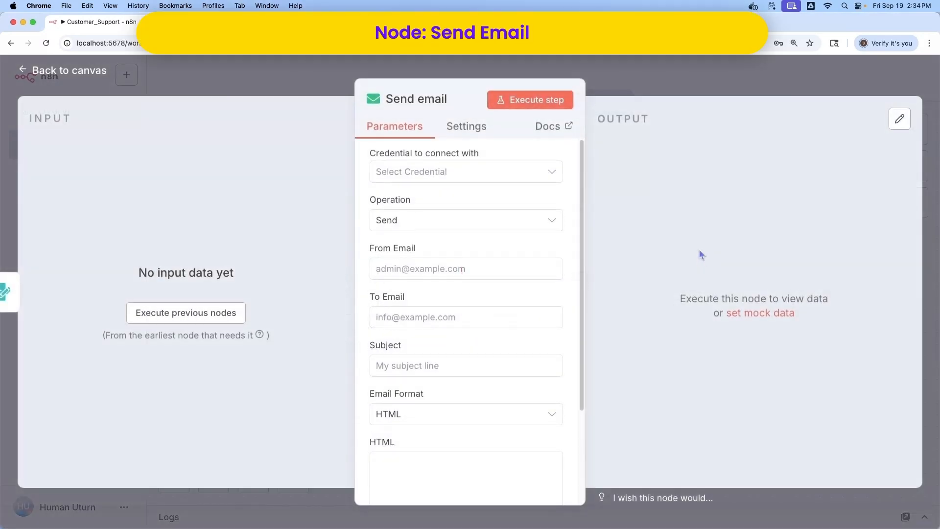
{"action": "left_click", "coordinate": [422, 174]}
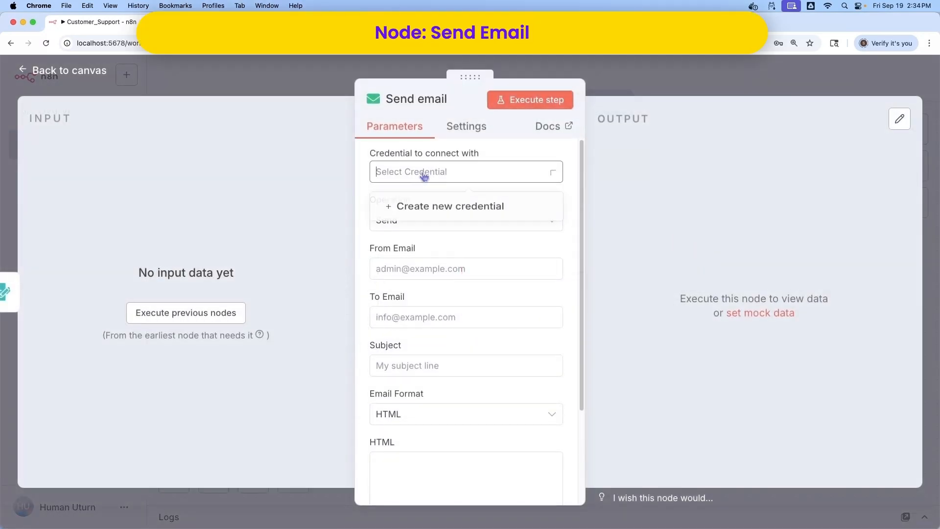
Create and save an SMTP credential with the Gmail user, app password, host smtp.gmail.com, port 465, SSL/TLS on
{"action": "left_click", "coordinate": [438, 209]}
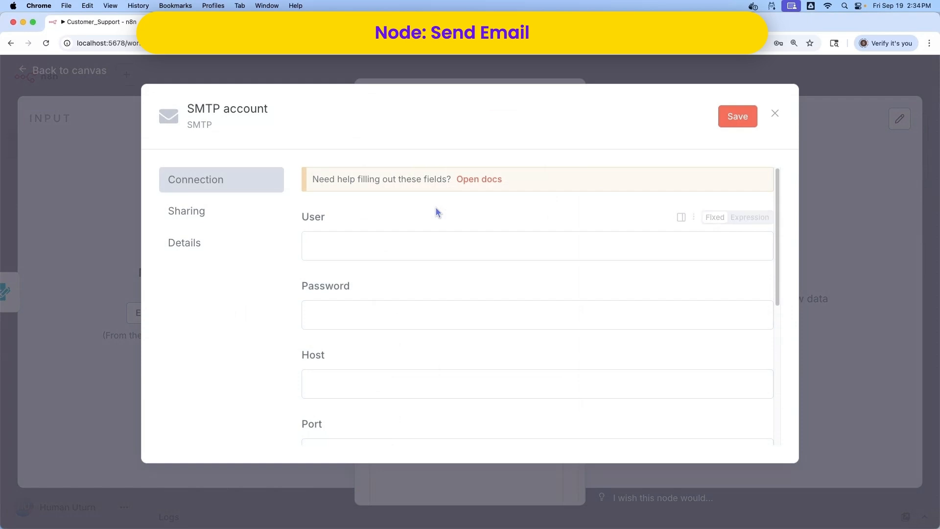
{"action": "left_click", "coordinate": [346, 240]}
{"action": "key", "text": "super+v"}
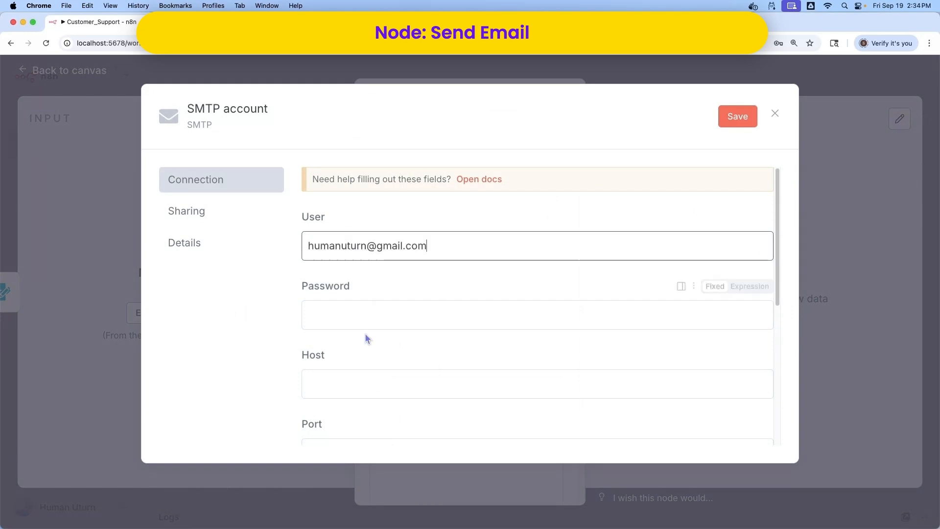
{"action": "left_click", "coordinate": [359, 319]}
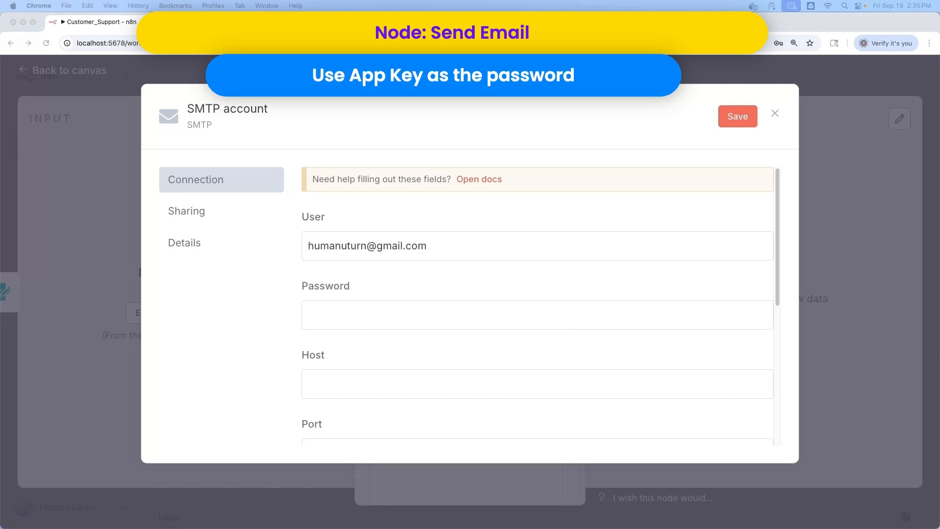
{"action": "left_click", "coordinate": [333, 312]}
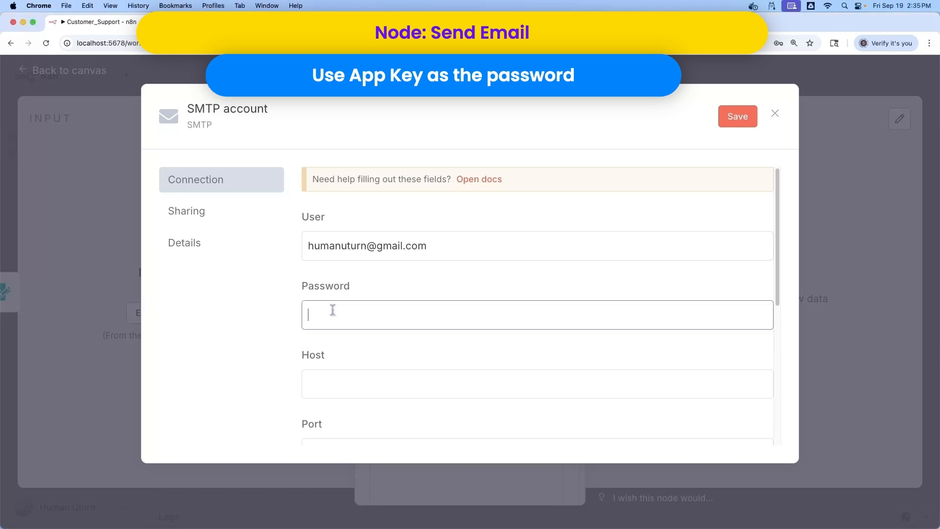
{"action": "key", "text": "super+v"}
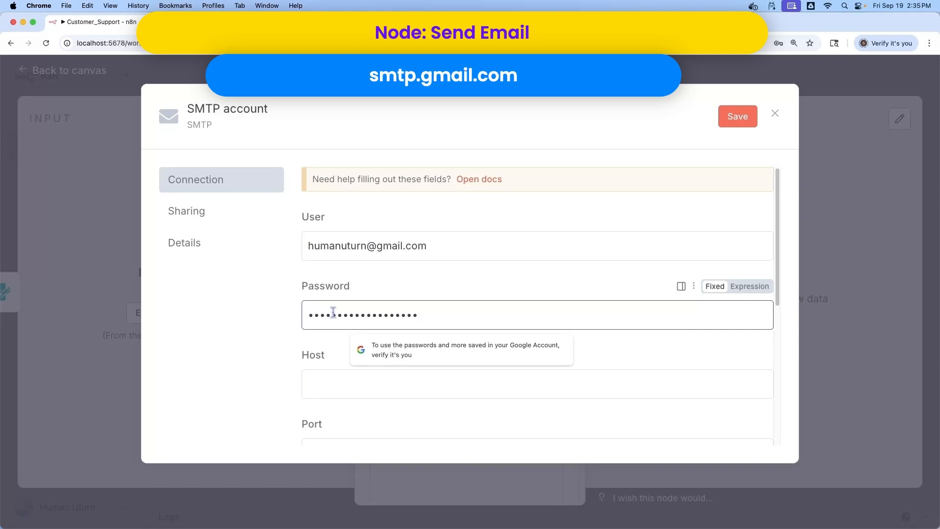
{"action": "left_click", "coordinate": [341, 378]}
{"action": "type", "text": "smtp.gmail.com"}
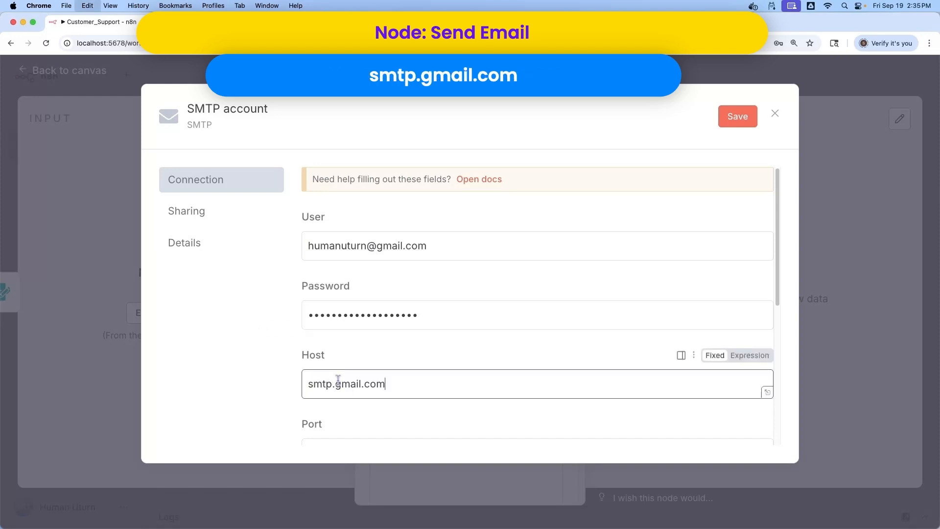
{"action": "scroll", "coordinate": [418, 377], "scroll_direction": "down", "scroll_amount": 1}
{"action": "scroll", "coordinate": [418, 376], "scroll_direction": "down", "scroll_amount": 2}
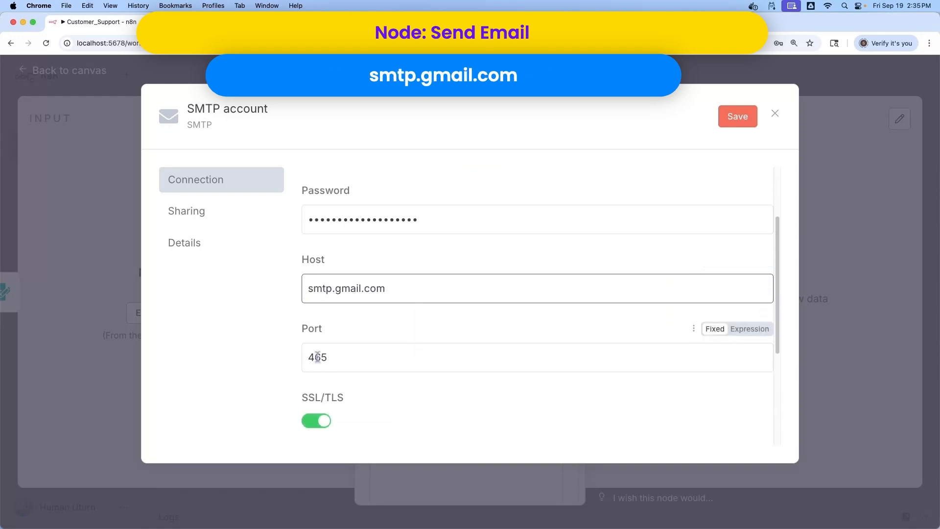
{"action": "scroll", "coordinate": [416, 397], "scroll_direction": "down", "scroll_amount": 5}
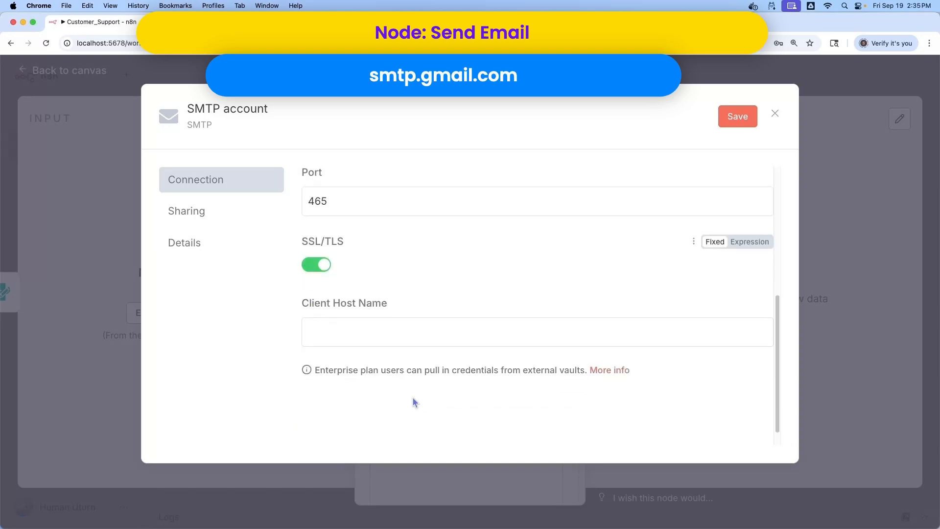
{"action": "left_click", "coordinate": [732, 124]}
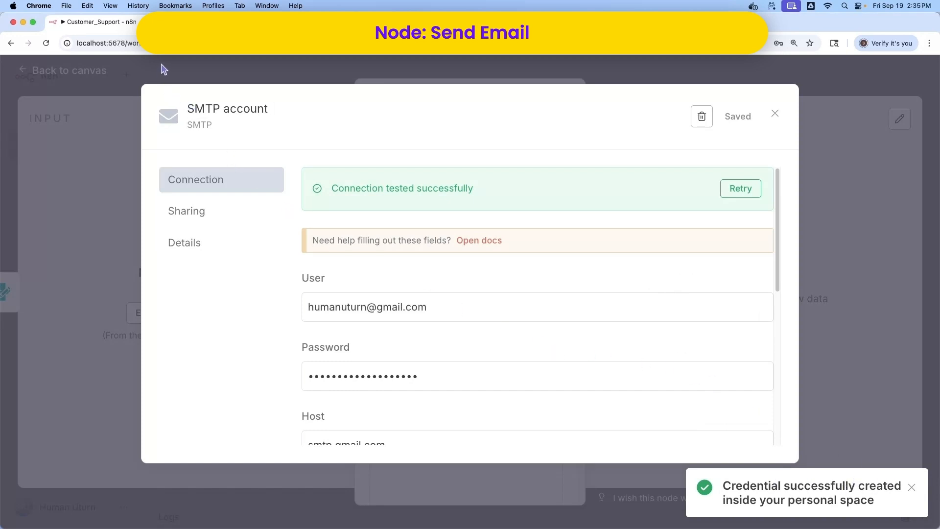
{"action": "left_click", "coordinate": [775, 113]}
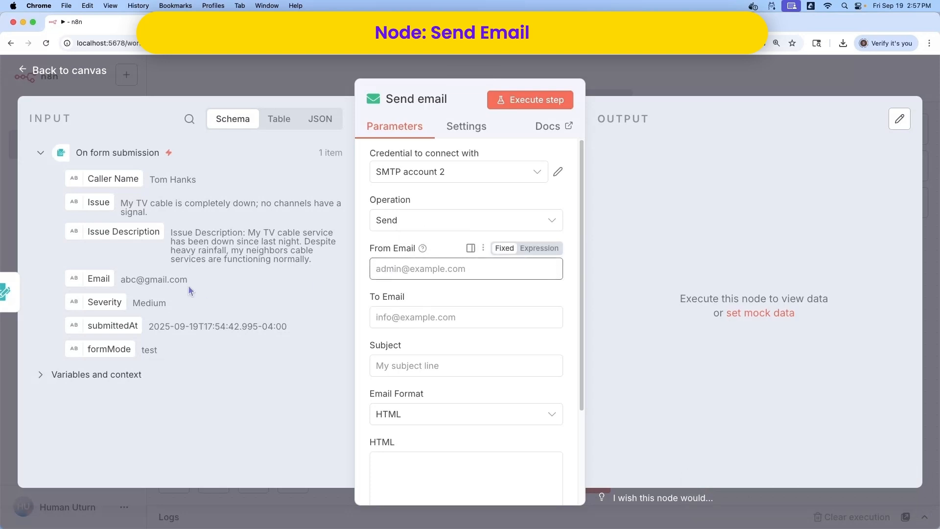
Map the form's Email into From Email and Issue into Subject, and set the email format to Text
{"action": "left_click_drag", "start_coordinate": [95, 281], "coordinate": [396, 280]}
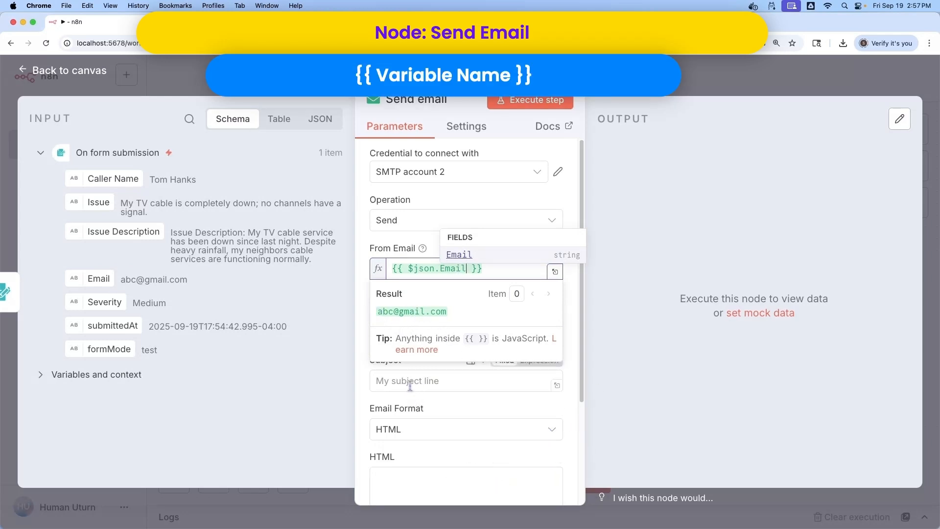
{"action": "left_click", "coordinate": [264, 375]}
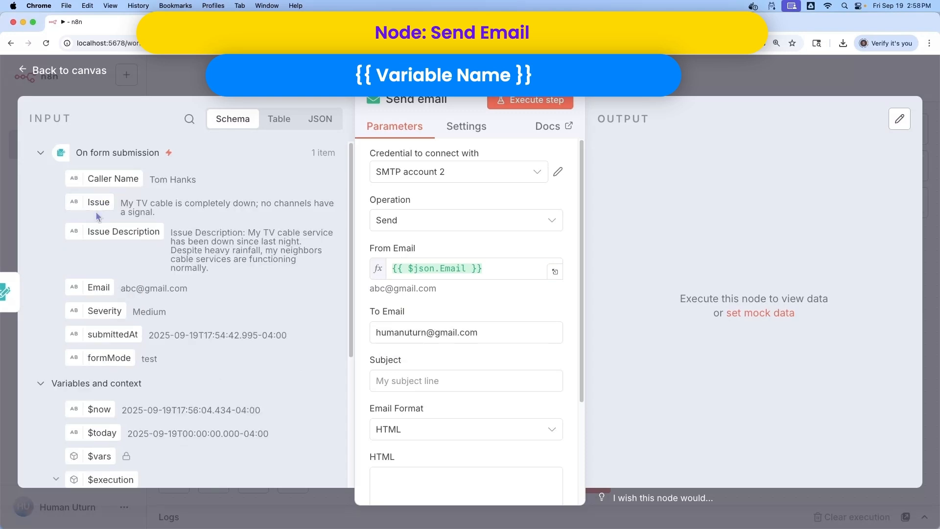
{"action": "left_click_drag", "start_coordinate": [98, 202], "coordinate": [393, 381]}
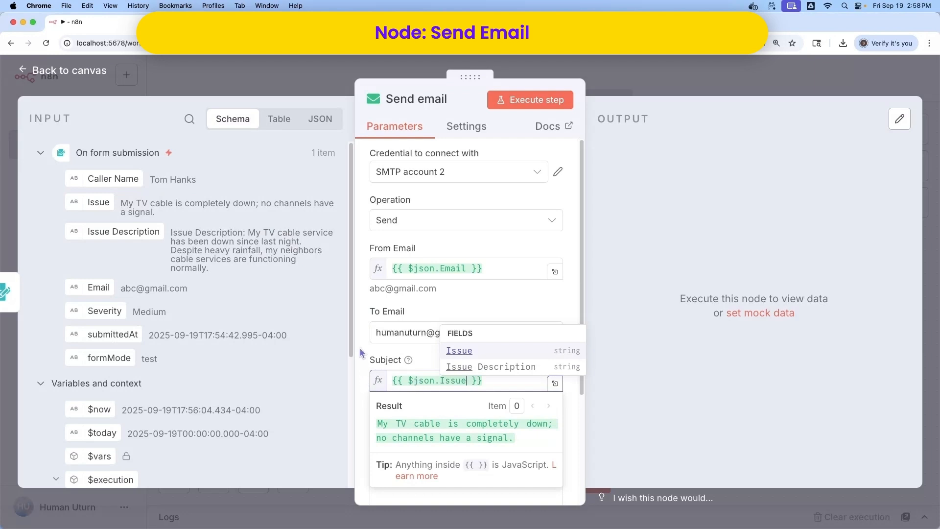
{"action": "left_click", "coordinate": [290, 309]}
{"action": "scroll", "coordinate": [470, 361], "scroll_direction": "down", "scroll_amount": 1}
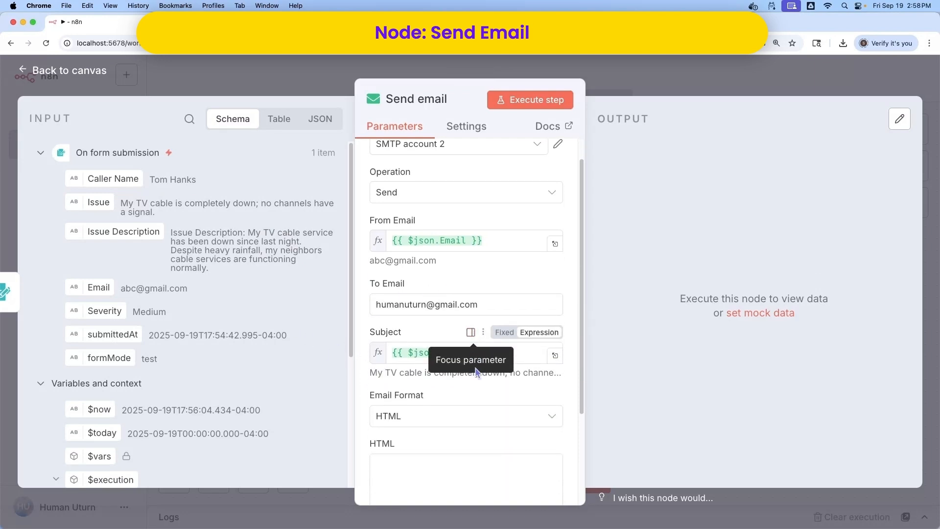
{"action": "left_click", "coordinate": [535, 417]}
{"action": "left_click", "coordinate": [465, 458]}
Build the email body from Issue Description, pasted closing lines and the Caller Name
{"action": "left_click_drag", "start_coordinate": [123, 231], "coordinate": [399, 379]}
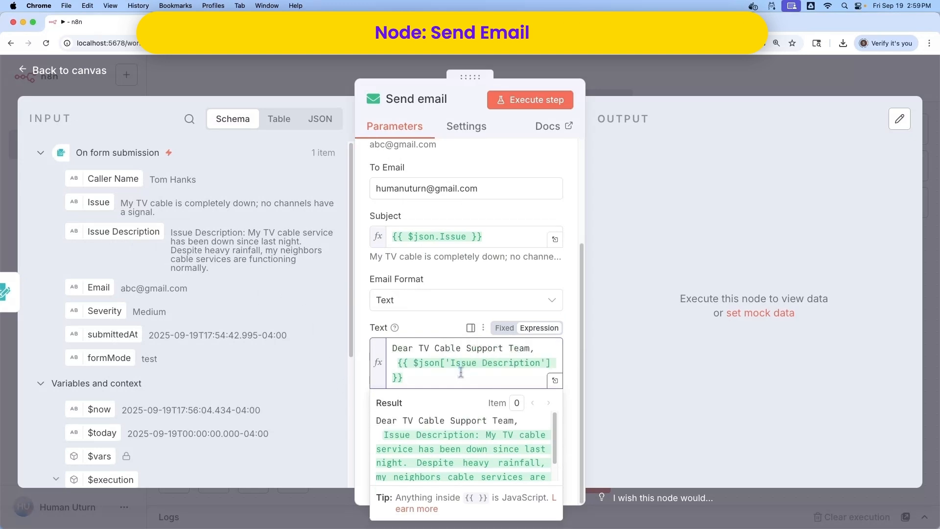
{"action": "key", "text": "Return"}
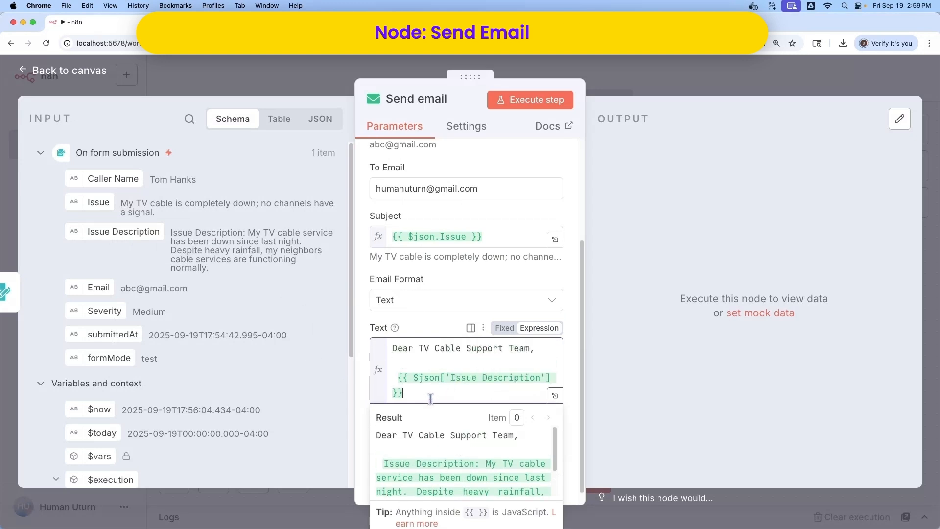
{"action": "key", "text": "Return"}
{"action": "key", "text": "Return"}
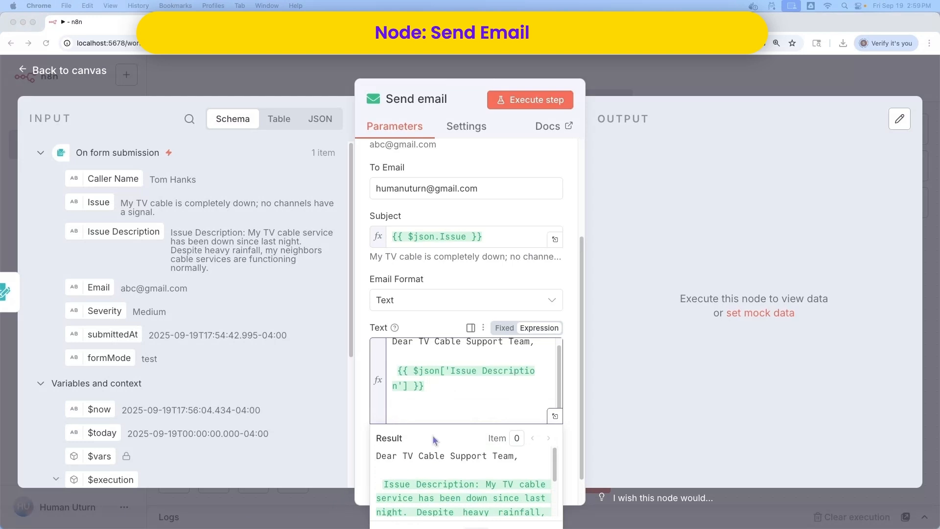
{"action": "left_click", "coordinate": [416, 405]}
{"action": "type", "text": "Thank you for your attention to this matter.  Sincerely,"}
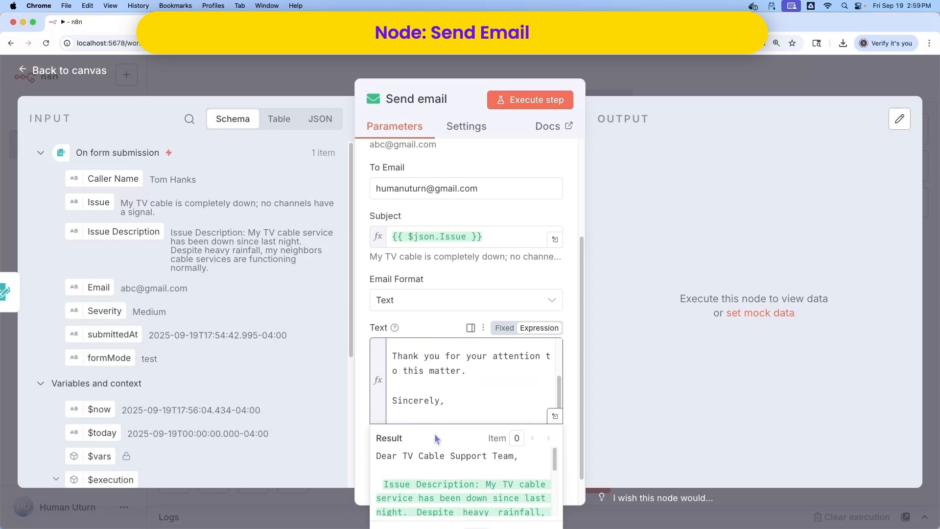
{"action": "left_click_drag", "start_coordinate": [109, 179], "coordinate": [417, 416]}
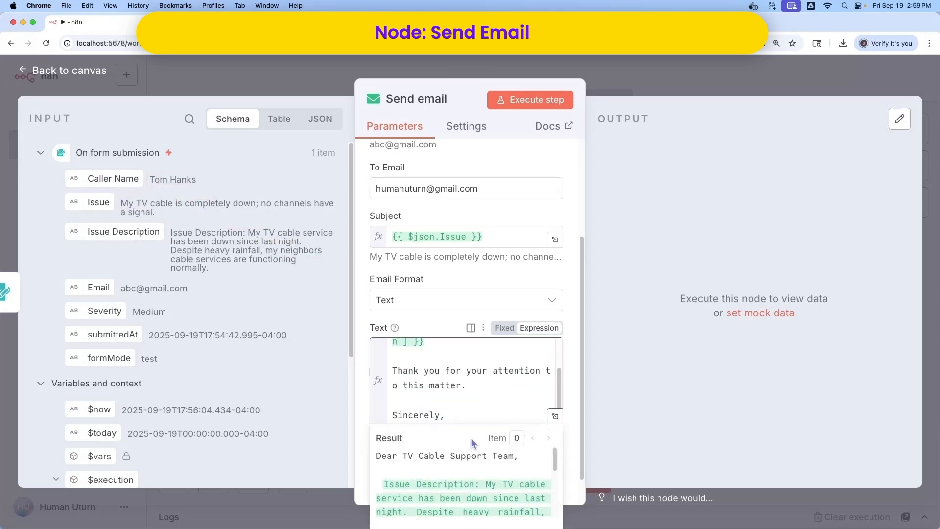
{"action": "left_click", "coordinate": [288, 390]}
Execute the Send email node and confirm the TV cable email arrived in Gmail
{"action": "scroll", "coordinate": [421, 409], "scroll_direction": "down", "scroll_amount": 1}
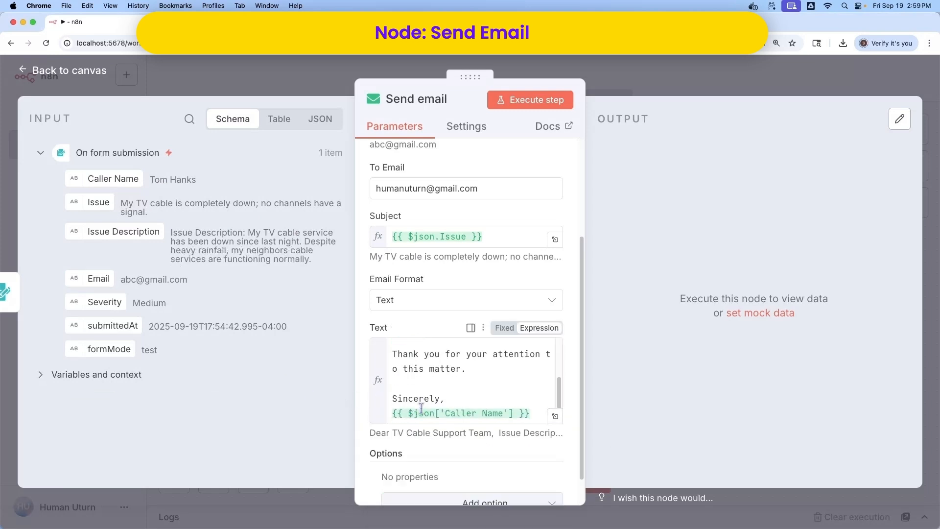
{"action": "scroll", "coordinate": [514, 462], "scroll_direction": "down", "scroll_amount": 2}
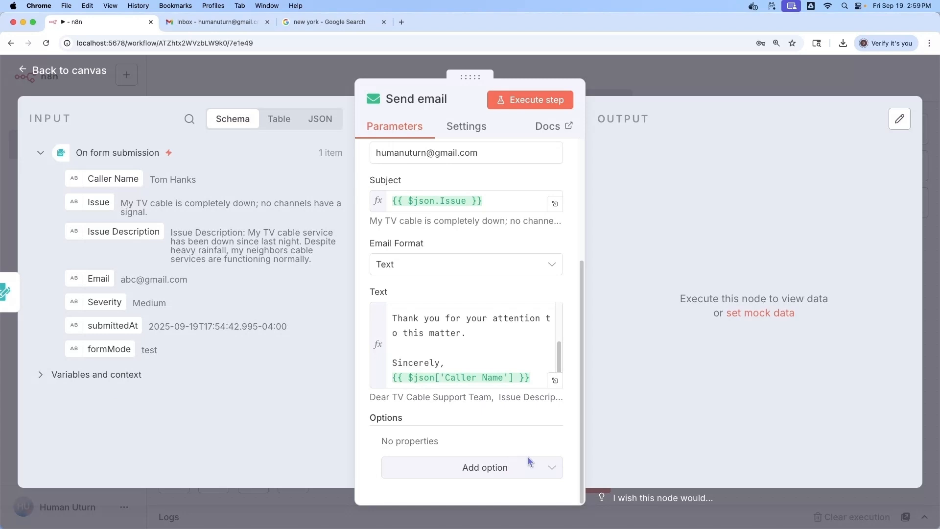
{"action": "left_click", "coordinate": [524, 104]}
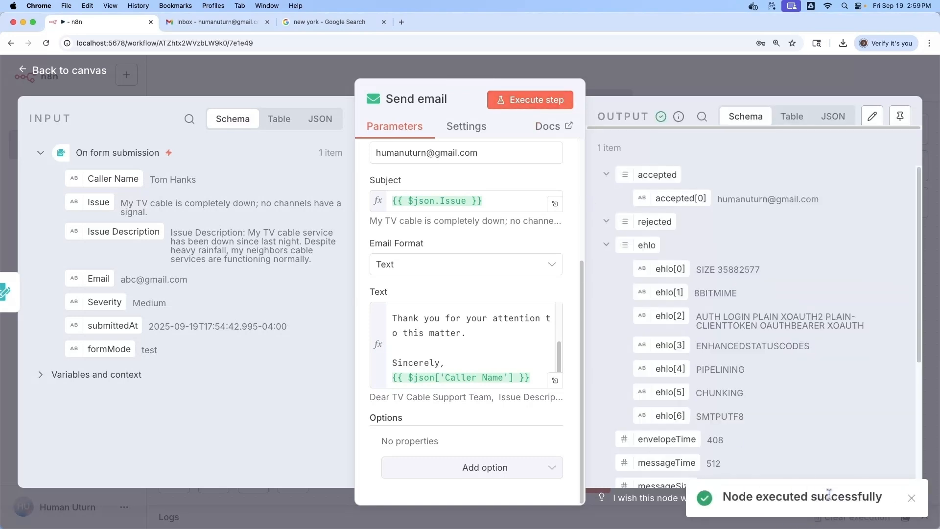
{"action": "left_click", "coordinate": [252, 23]}
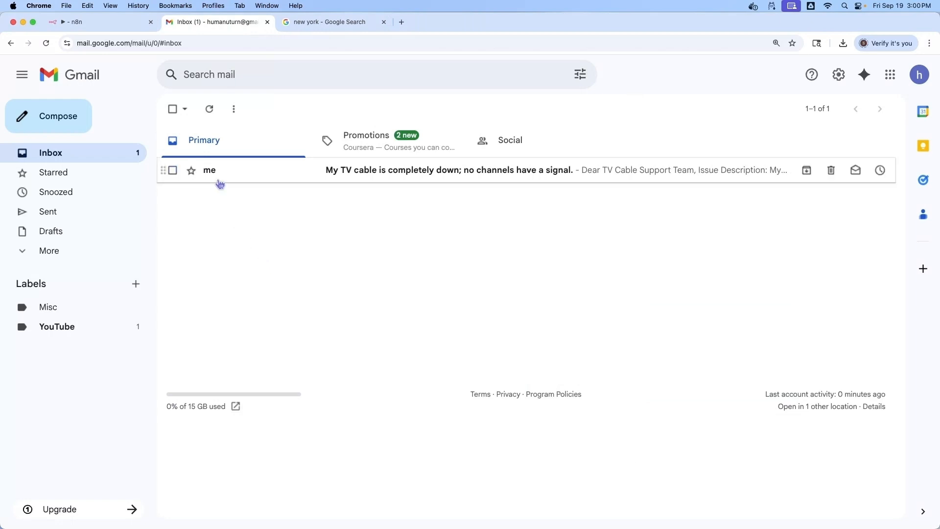
{"action": "left_click", "coordinate": [355, 175]}
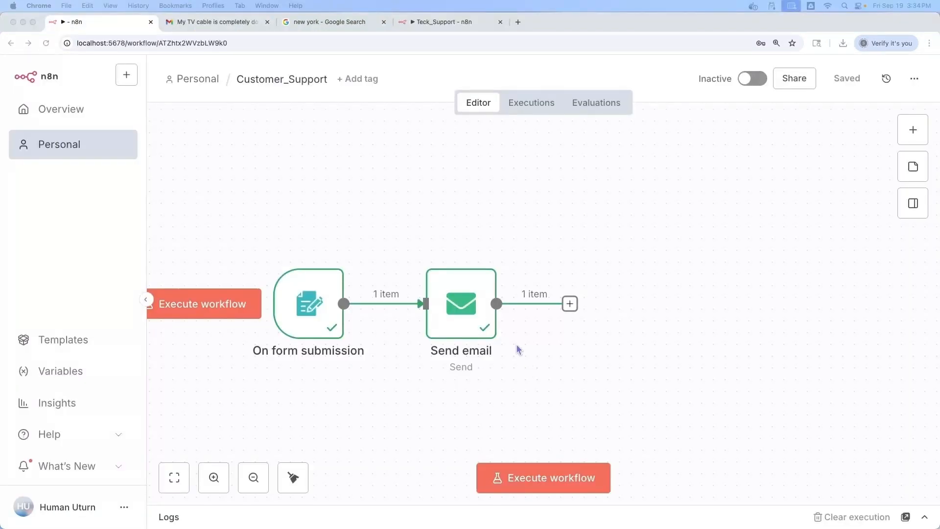
{"action": "left_click", "coordinate": [325, 197]}
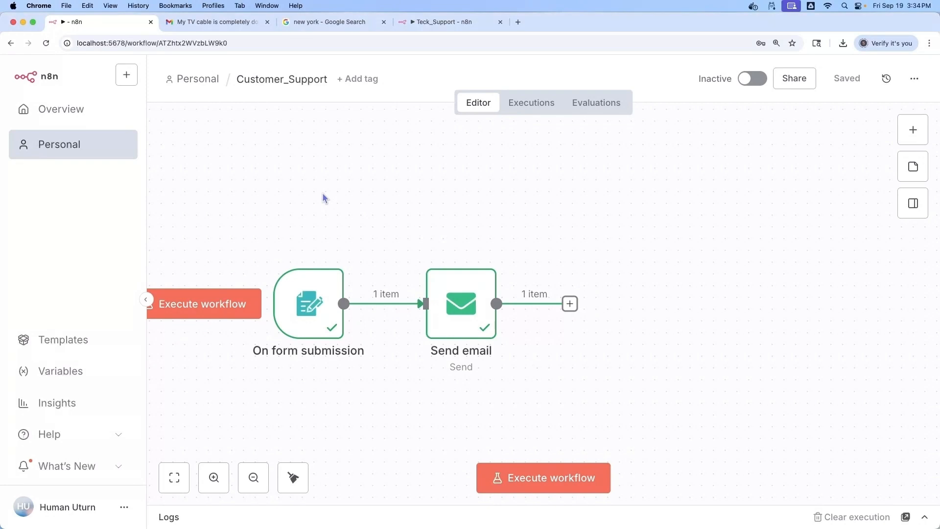
Add an Edit Fields (Set) node after Send email and map Caller Name into it
{"action": "left_click", "coordinate": [570, 304]}
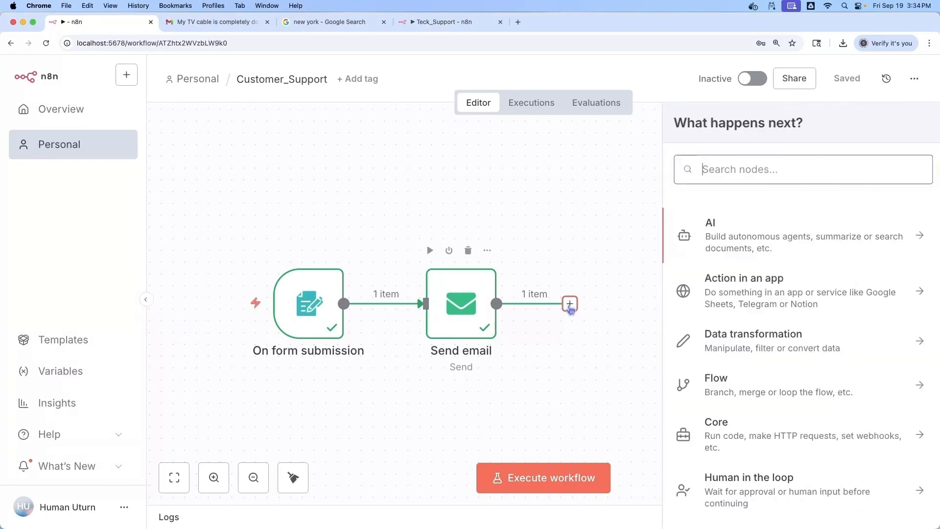
{"action": "type", "text": "edit field"}
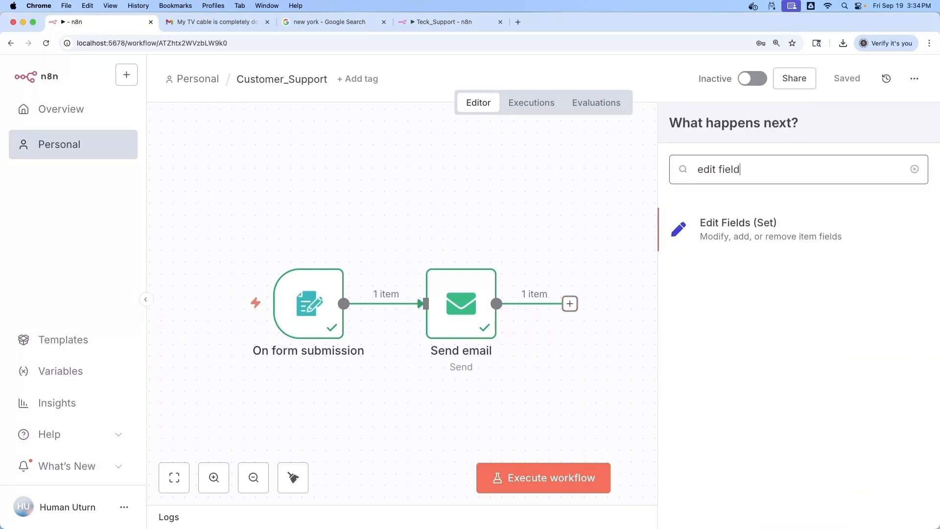
{"action": "left_click", "coordinate": [741, 226]}
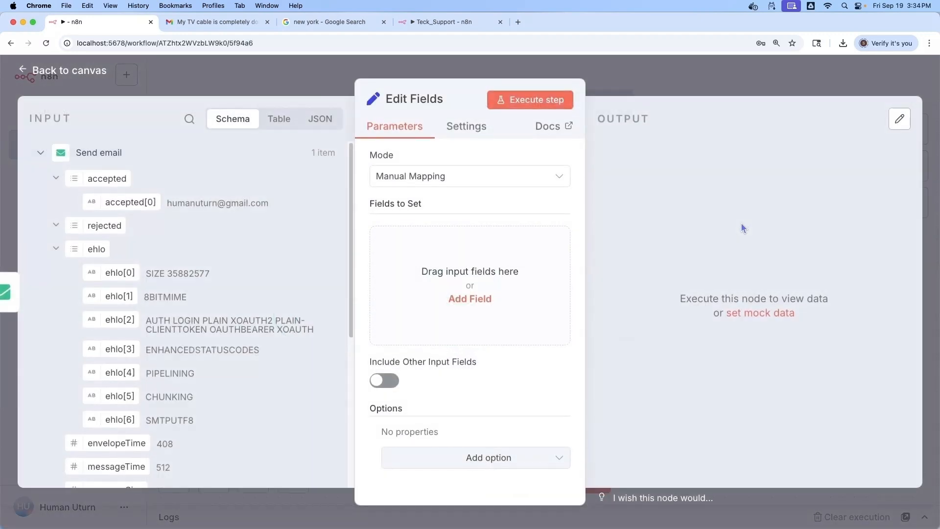
{"action": "scroll", "coordinate": [177, 358], "scroll_direction": "down", "scroll_amount": 10}
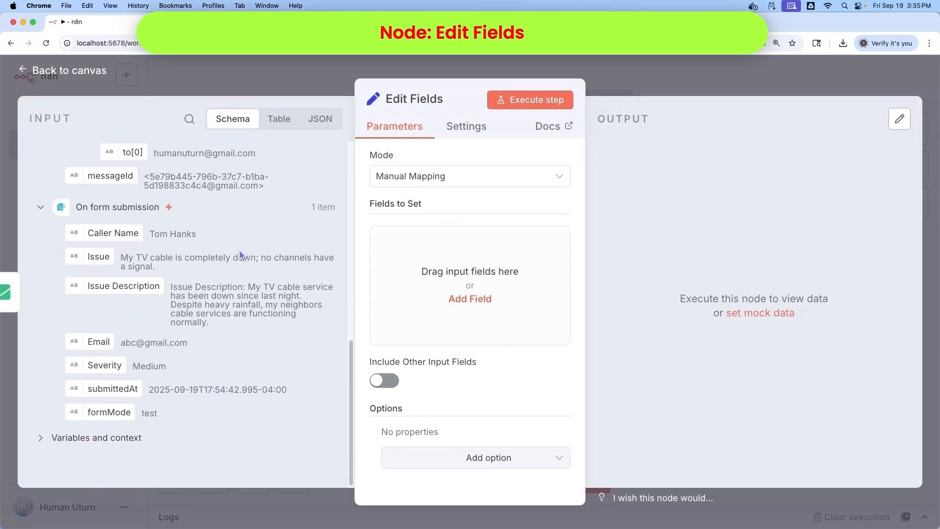
{"action": "left_click_drag", "start_coordinate": [120, 233], "coordinate": [448, 272]}
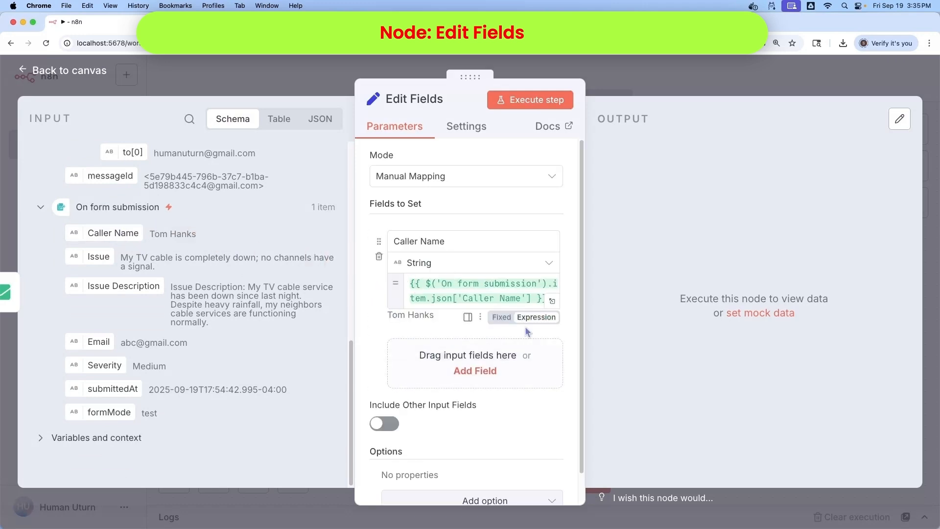
Begin the Caller Name expression with 'Dear Customer' and 'We have received your email regarding the issue of'
{"action": "left_click", "coordinate": [553, 300]}
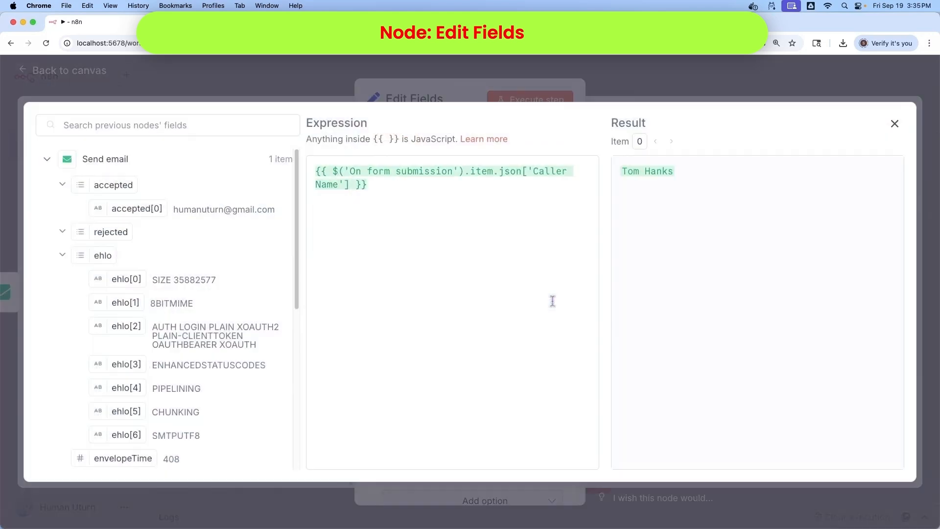
{"action": "left_click", "coordinate": [315, 171]}
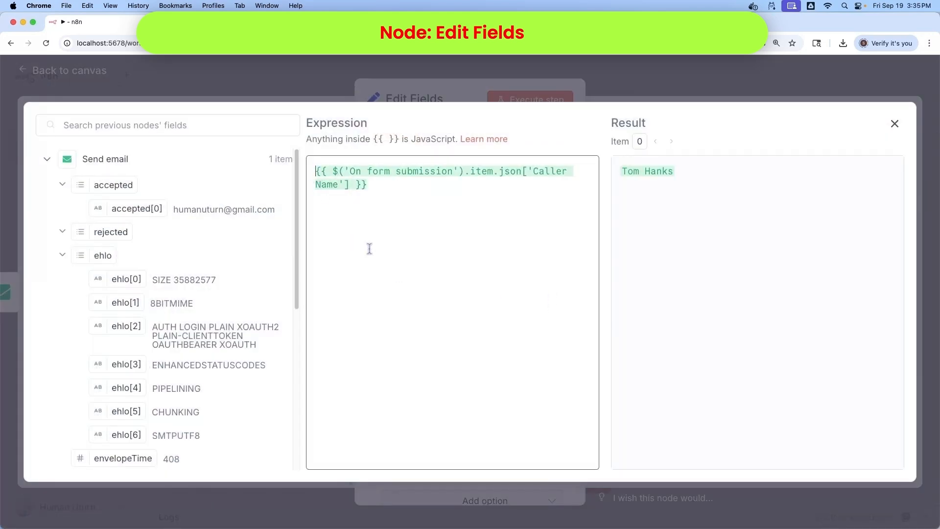
{"action": "type", "text": "Dear Custo"}
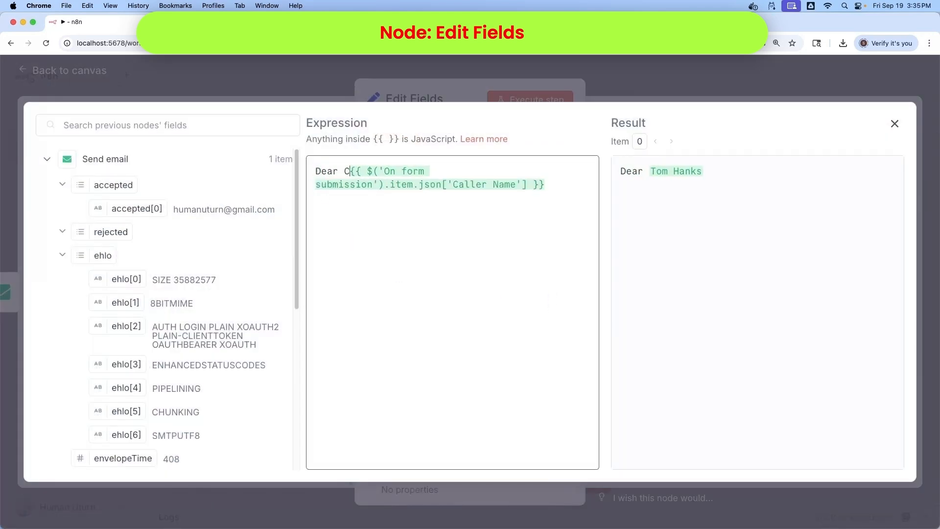
{"action": "type", "text": "mer"}
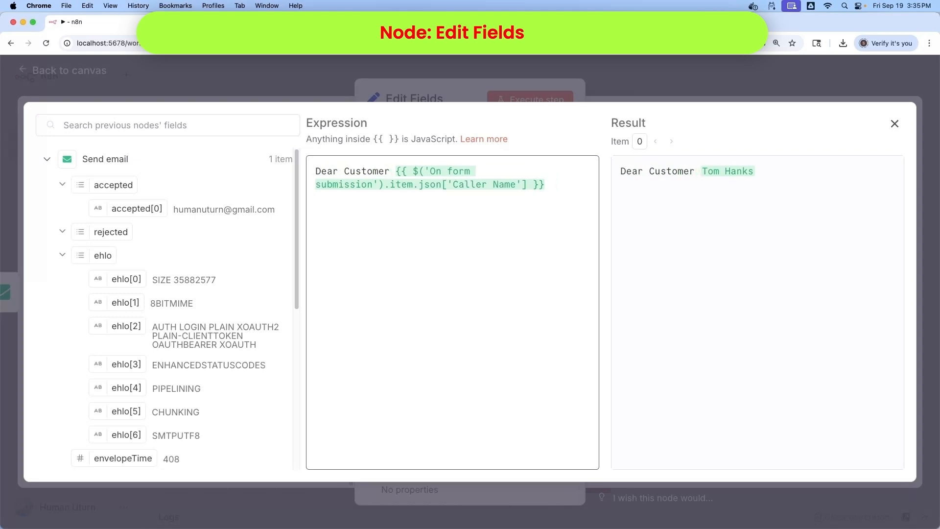
{"action": "left_click", "coordinate": [569, 188]}
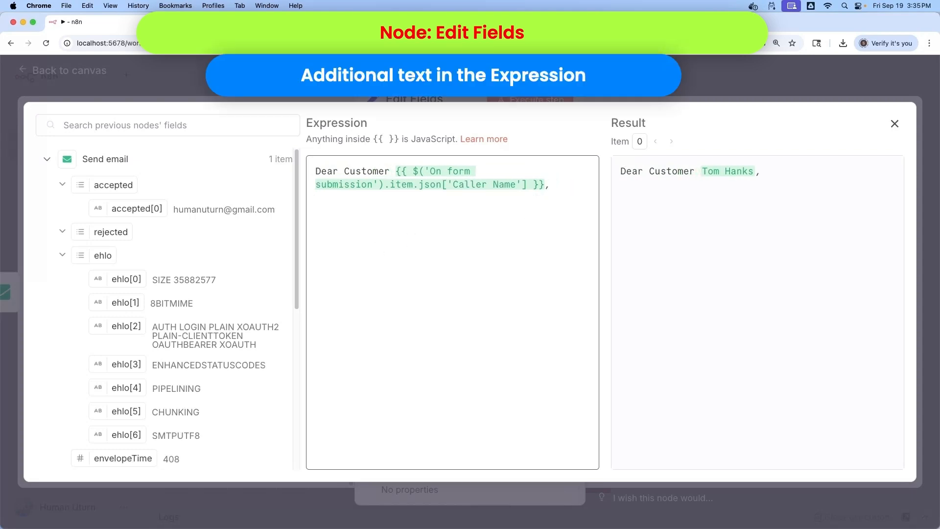
{"action": "key", "text": "Return"}
{"action": "key", "text": "Return"}
{"action": "type", "text": "We have received your email regarding the issue of"}
{"action": "scroll", "coordinate": [167, 303], "scroll_direction": "down", "scroll_amount": 10}
Insert the form's Issue, paste the closing paragraph and signature, and test-run Edit Fields
{"action": "left_click_drag", "start_coordinate": [105, 294], "coordinate": [400, 236]}
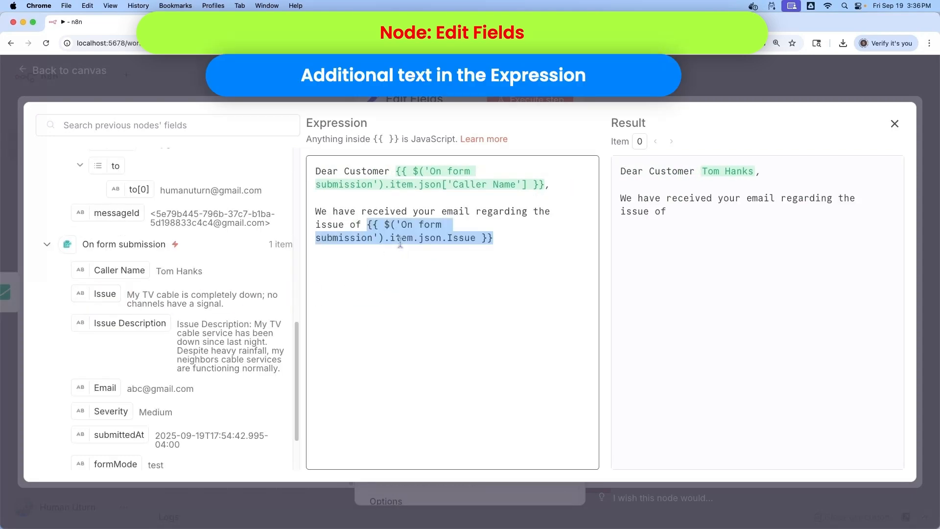
{"action": "left_click", "coordinate": [519, 240]}
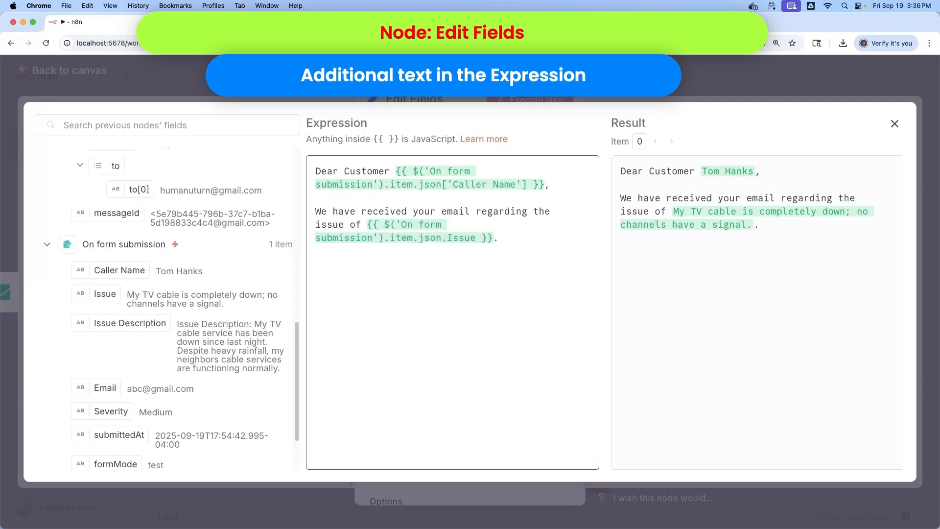
{"action": "key", "text": "super+Tab"}
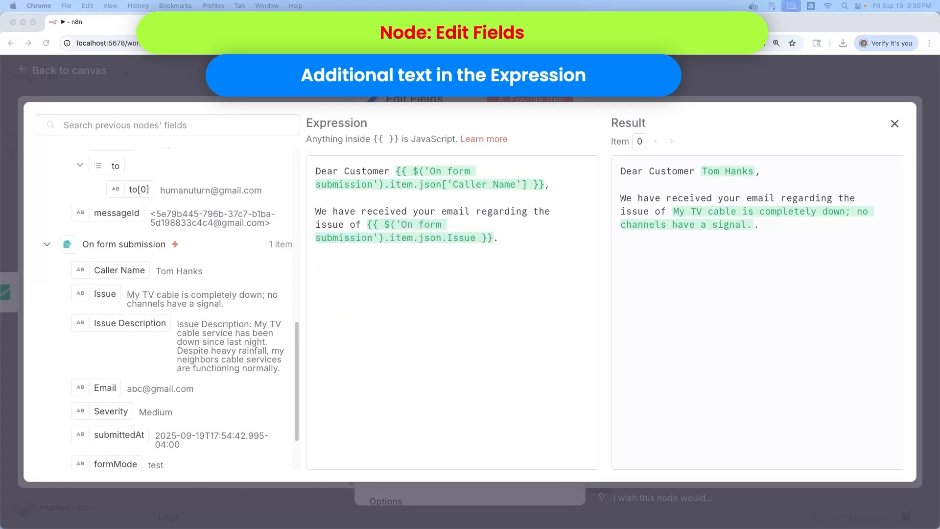
{"action": "left_click", "coordinate": [361, 283]}
{"action": "type", "text": "Our technician will call with in two hours.  Sincerely,  TV Cable company."}
{"action": "left_click", "coordinate": [894, 123]}
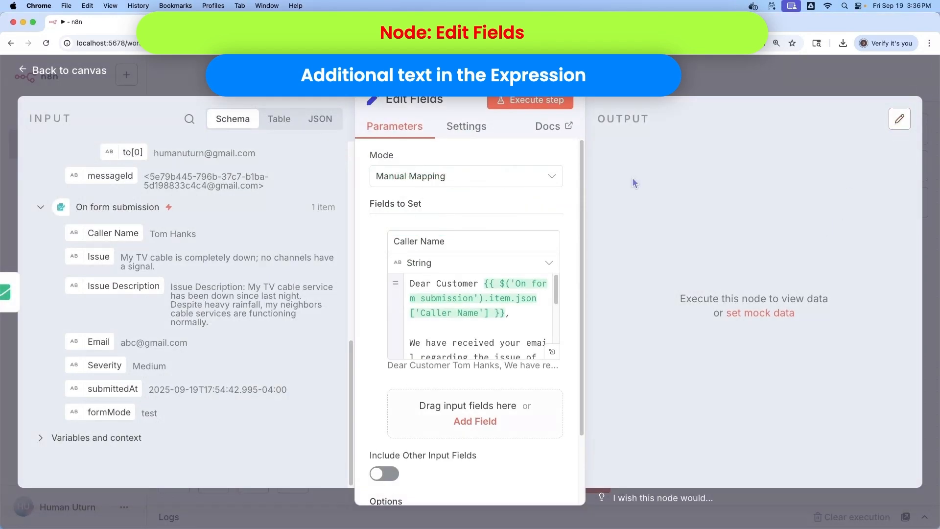
{"action": "left_click", "coordinate": [526, 102]}
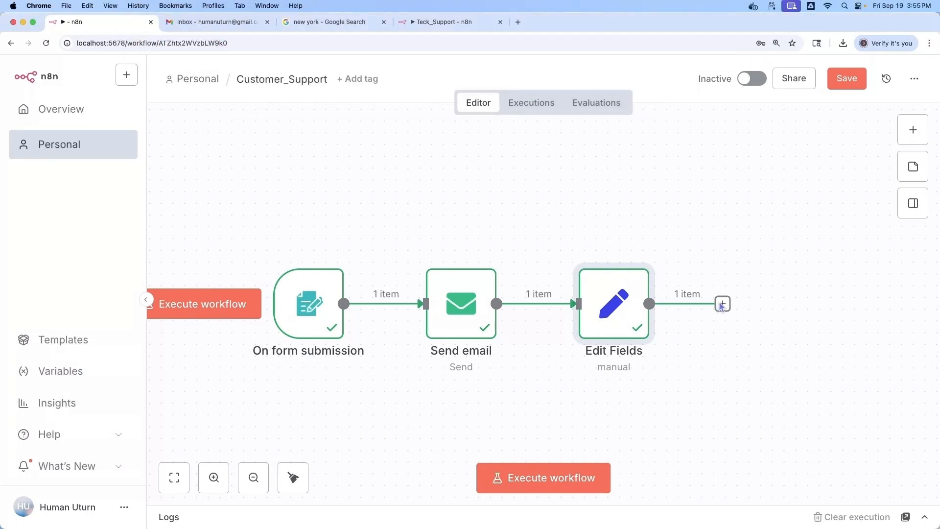
Add a Send Email node after Edit Fields using the 'Send an Email' action
{"action": "left_click", "coordinate": [722, 304]}
{"action": "type", "text": "send"}
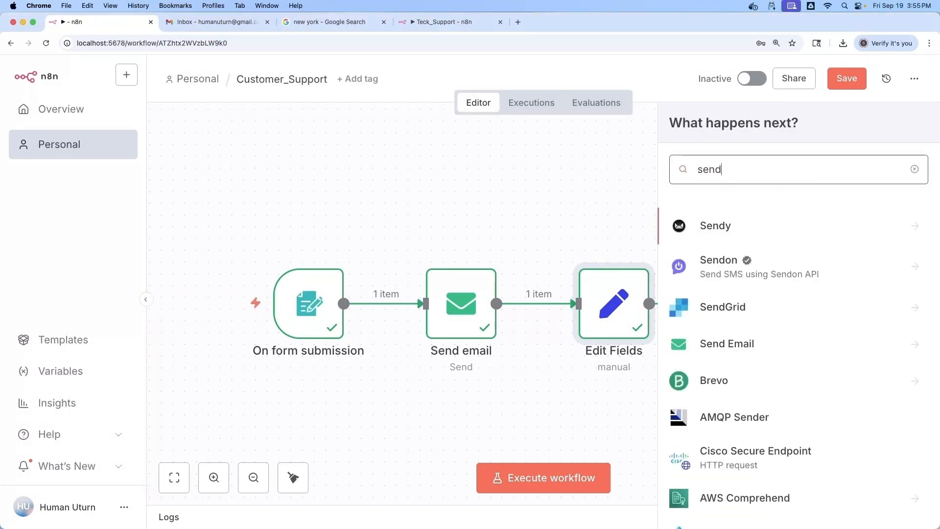
{"action": "left_click", "coordinate": [712, 343]}
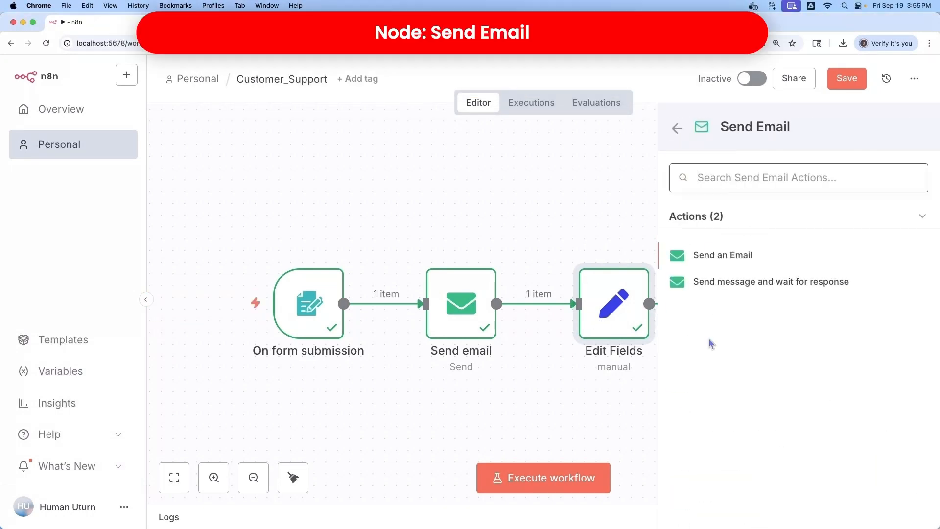
{"action": "left_click", "coordinate": [715, 252]}
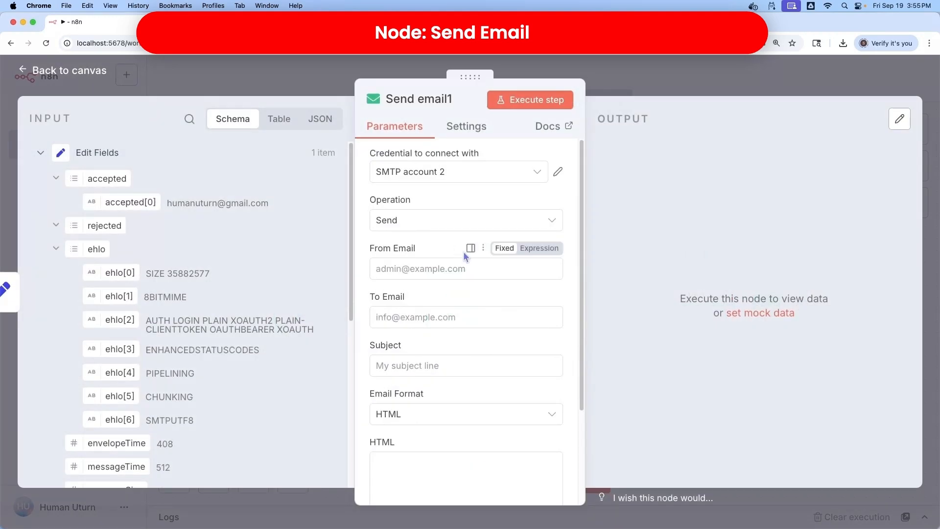
Map the accepted address field into From Email and To Email
{"action": "left_click_drag", "start_coordinate": [130, 201], "coordinate": [387, 269]}
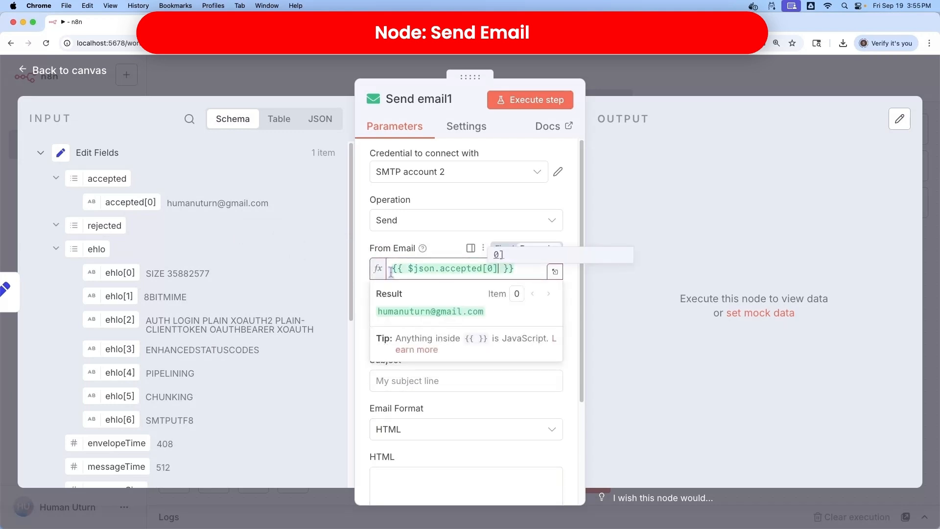
{"action": "left_click", "coordinate": [306, 384]}
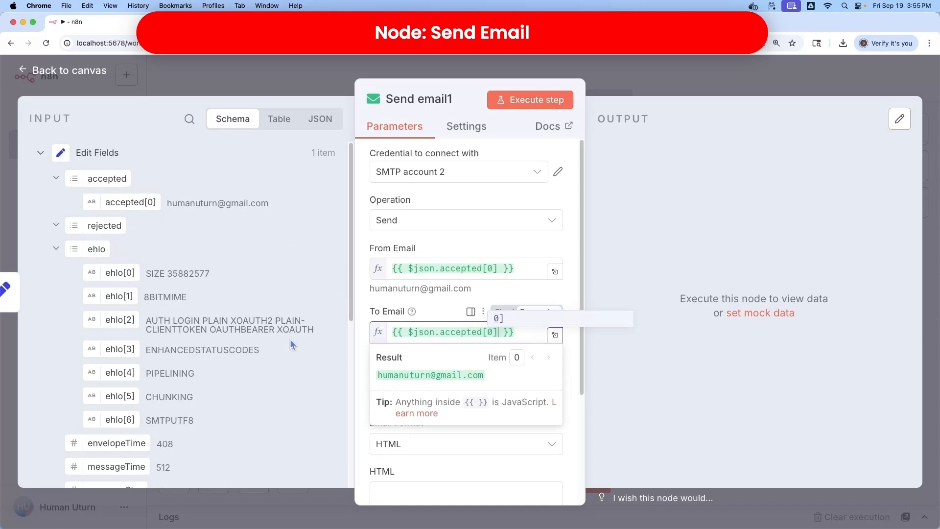
{"action": "left_click", "coordinate": [302, 375]}
{"action": "scroll", "coordinate": [301, 374], "scroll_direction": "down", "scroll_amount": 1}
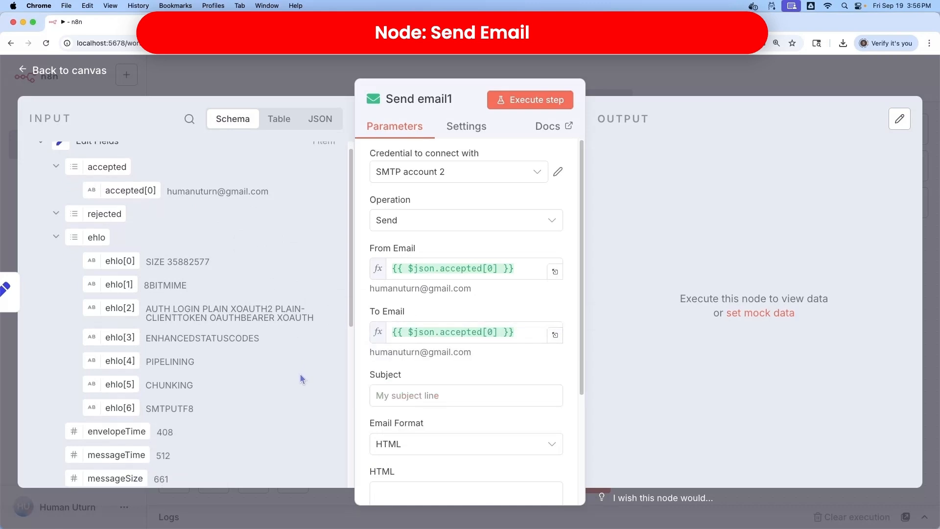
Set the Subject to 'Tech Support Response for' followed by the form's Issue
{"action": "left_click", "coordinate": [380, 395]}
{"action": "type", "text": "Tech Support Response for"}
{"action": "scroll", "coordinate": [261, 386], "scroll_direction": "down", "scroll_amount": 10}
{"action": "left_click_drag", "start_coordinate": [103, 304], "coordinate": [506, 408]}
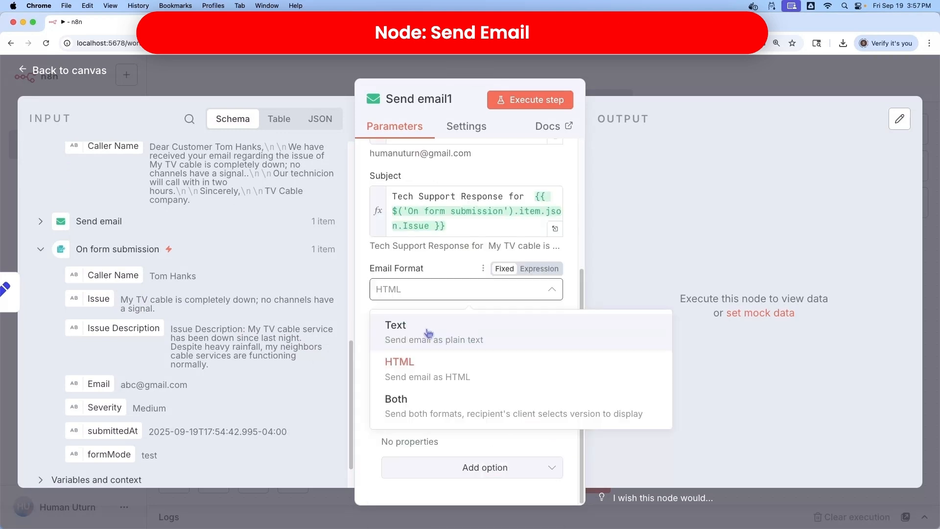
Use Text email format with Caller Name as the body, run the node, then check Gmail
{"action": "left_click", "coordinate": [428, 333]}
{"action": "left_click", "coordinate": [388, 358]}
{"action": "scroll", "coordinate": [247, 395], "scroll_direction": "down", "scroll_amount": 2}
{"action": "scroll", "coordinate": [244, 395], "scroll_direction": "up", "scroll_amount": 4}
{"action": "scroll", "coordinate": [243, 396], "scroll_direction": "up", "scroll_amount": 2}
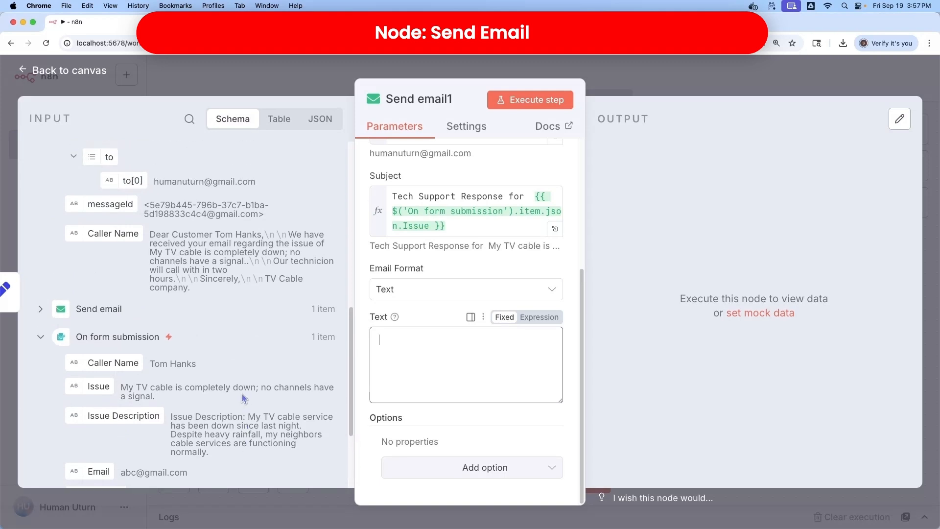
{"action": "left_click_drag", "start_coordinate": [125, 236], "coordinate": [397, 362]}
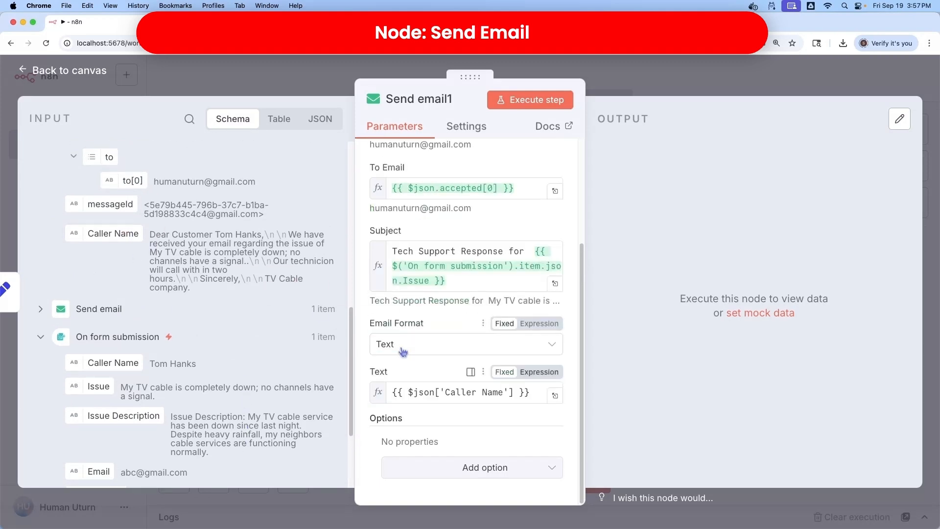
{"action": "left_click", "coordinate": [530, 100]}
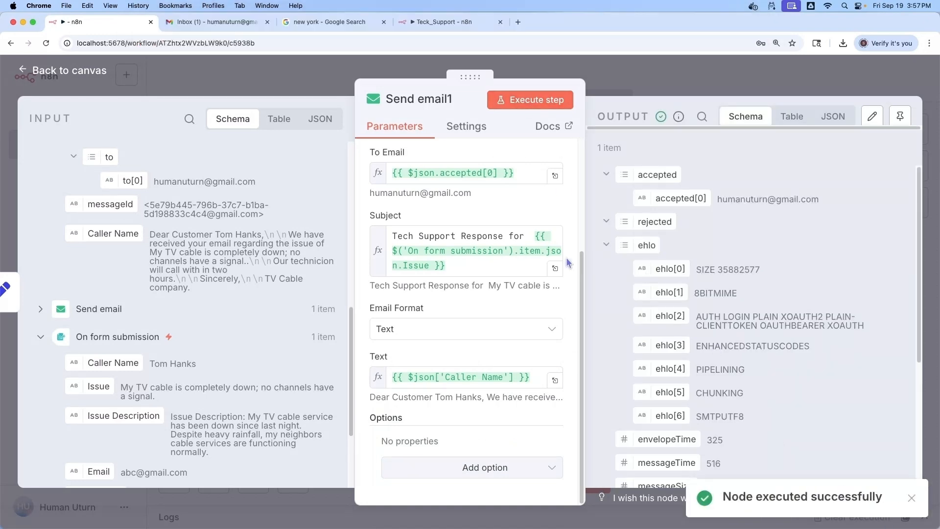
{"action": "left_click", "coordinate": [211, 24]}
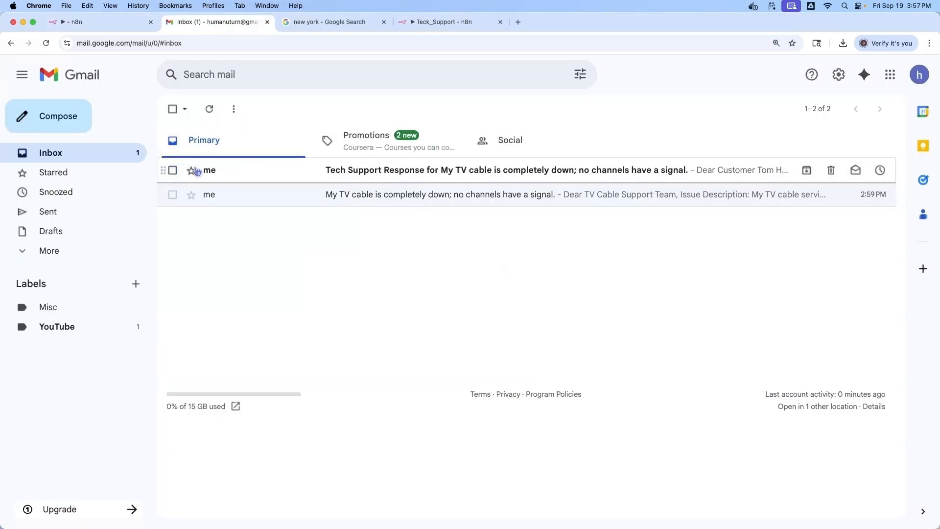
Open the Tech Support Response email about the TV cable outage
{"action": "left_click", "coordinate": [356, 172]}
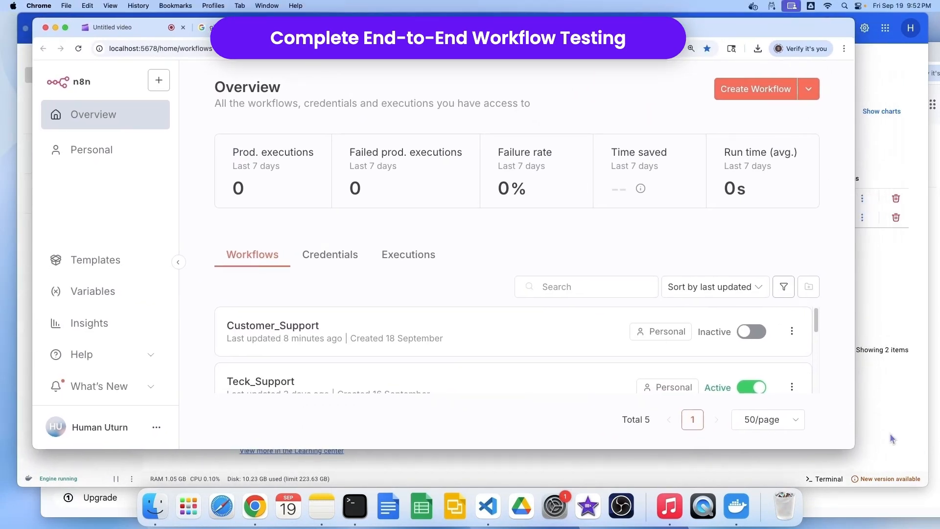
Open Customer_Support from the Personal workflows and execute it to launch the test form
{"action": "left_click_drag", "start_coordinate": [853, 445], "coordinate": [929, 483]}
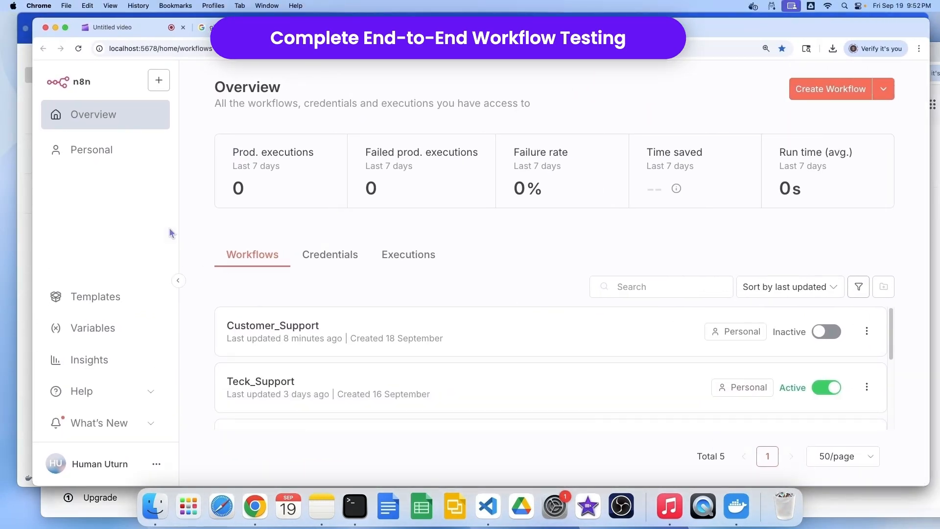
{"action": "left_click", "coordinate": [103, 149]}
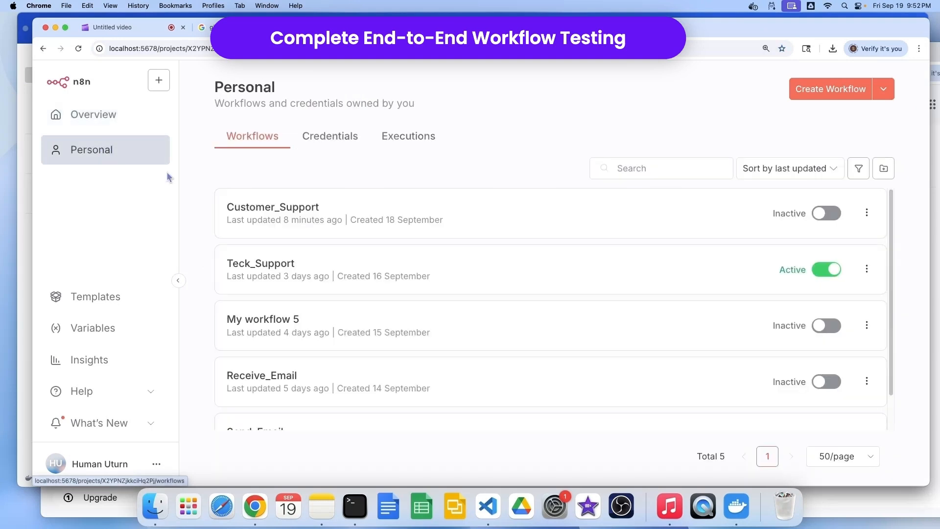
{"action": "left_click", "coordinate": [287, 218]}
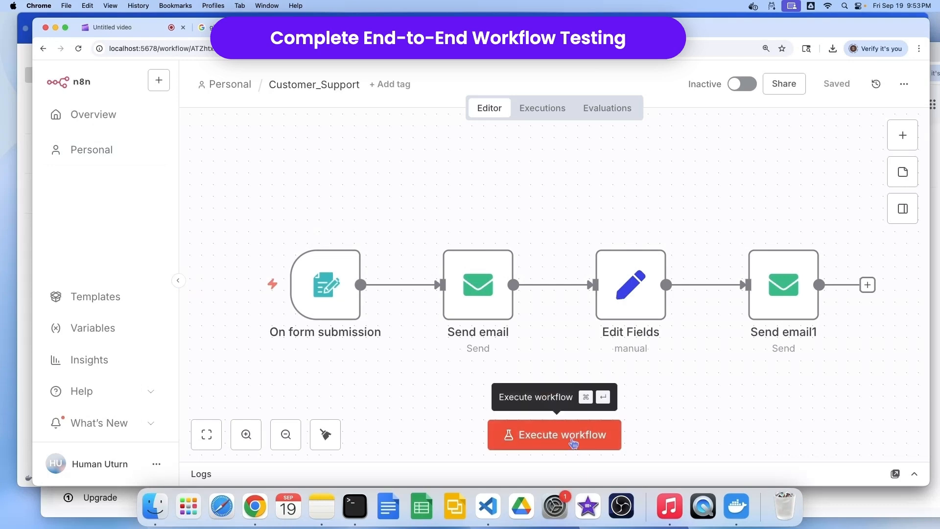
{"action": "left_click", "coordinate": [573, 444]}
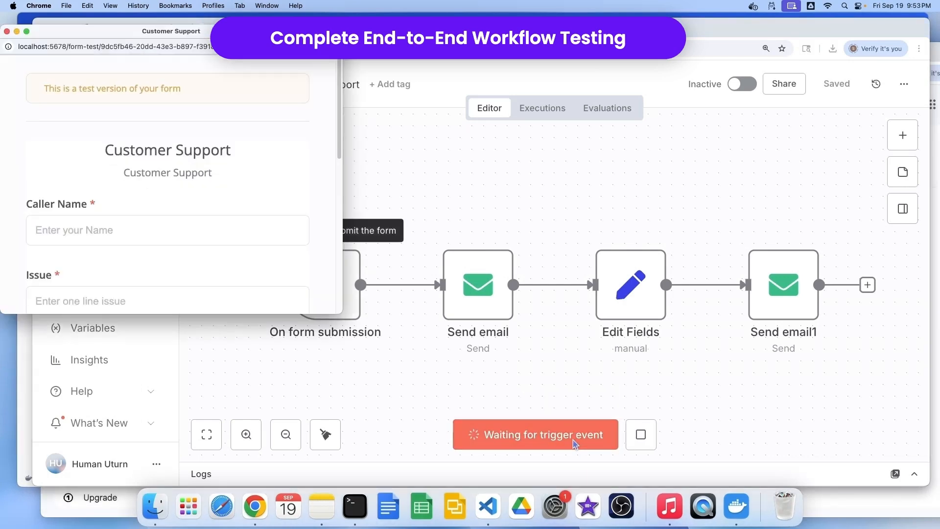
Submit the form with a caller name, the slow-laptop-after-OS-update issue, a description, and Severity Low
{"action": "left_click_drag", "start_coordinate": [339, 308], "coordinate": [918, 451]}
{"action": "left_click", "coordinate": [376, 223]}
{"action": "type", "text": "Tom Cruise"}
{"action": "left_click", "coordinate": [424, 294]}
{"action": "type", "text": "My laptop is running extremely slow after the recent OS update."}
{"action": "left_click", "coordinate": [391, 367]}
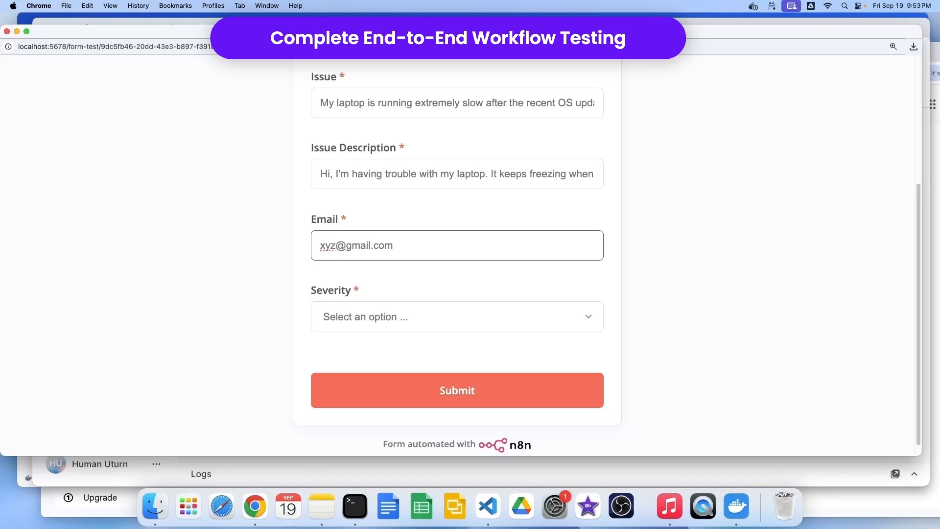
{"action": "left_click", "coordinate": [588, 319]}
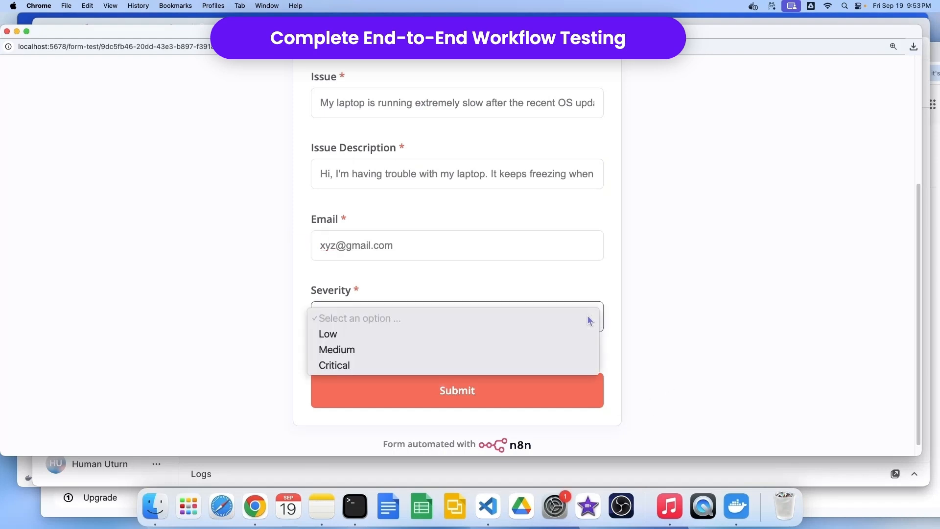
{"action": "left_click", "coordinate": [461, 334]}
{"action": "left_click", "coordinate": [441, 397]}
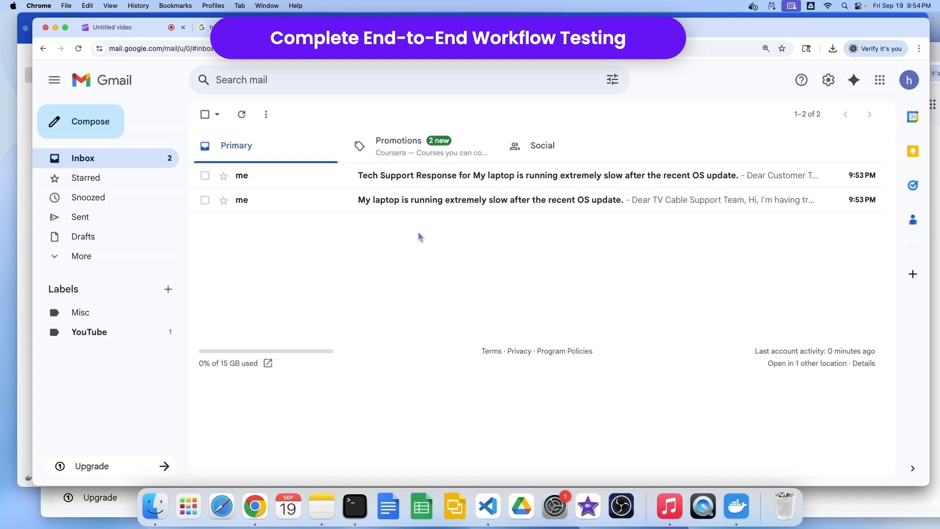
Read the slow-laptop complaint email, then its Tech Support Response reply
{"action": "left_click", "coordinate": [399, 205]}
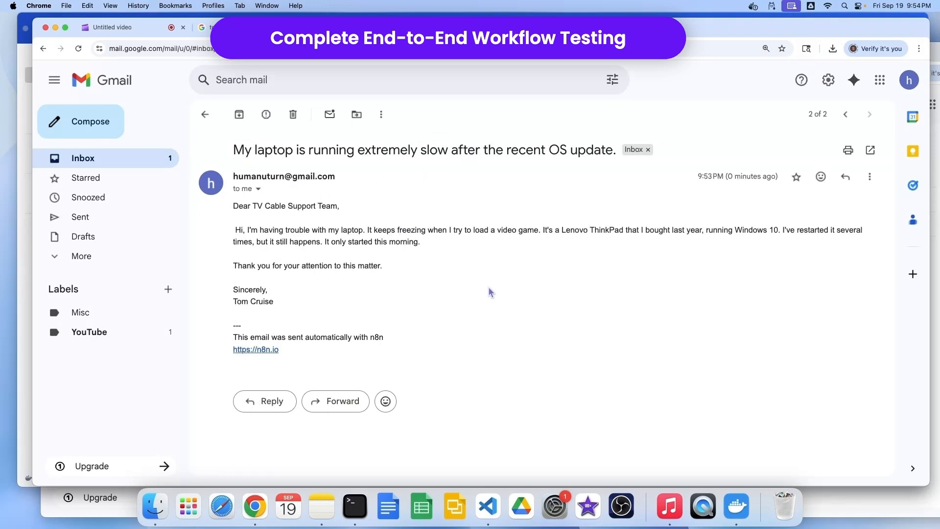
{"action": "left_click", "coordinate": [92, 167]}
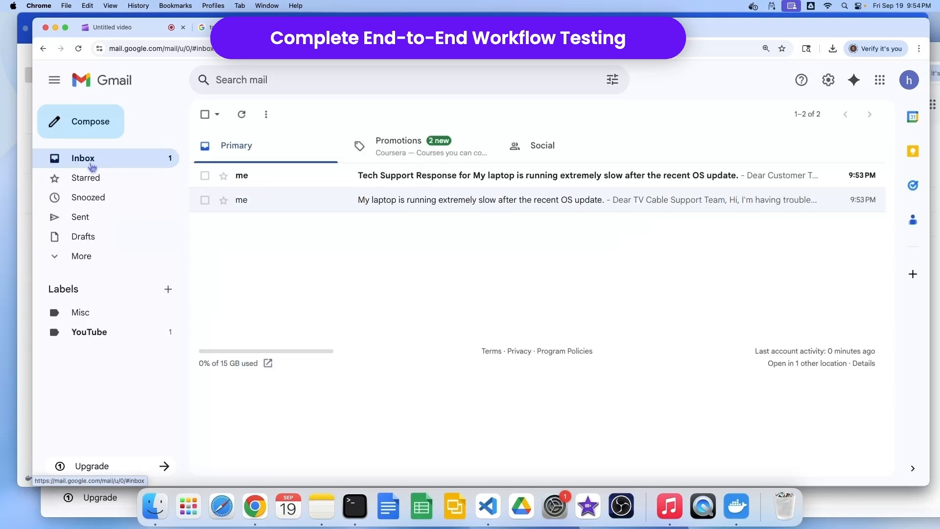
{"action": "left_click", "coordinate": [404, 179]}
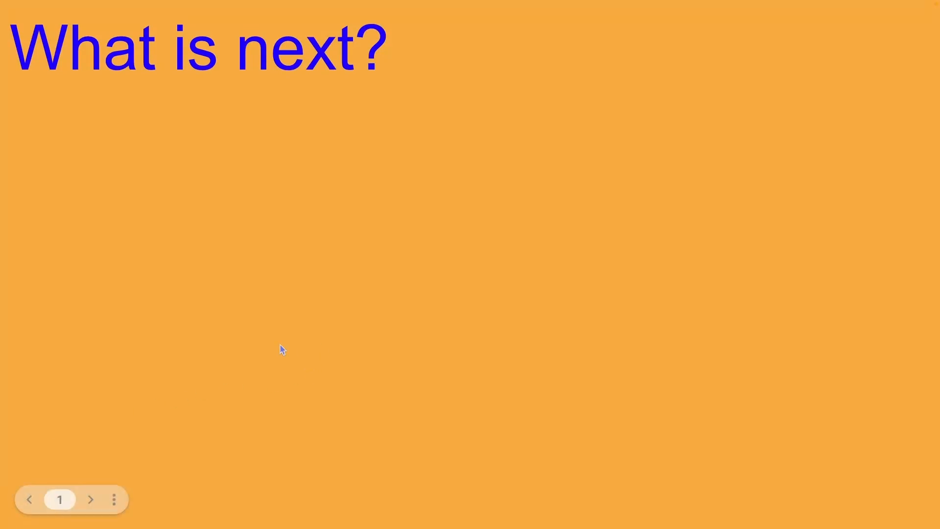
Reveal the Community edition limits, $20/month subscription, explore-other-nodes and stay-tuned bullets
{"action": "key", "text": "Right"}
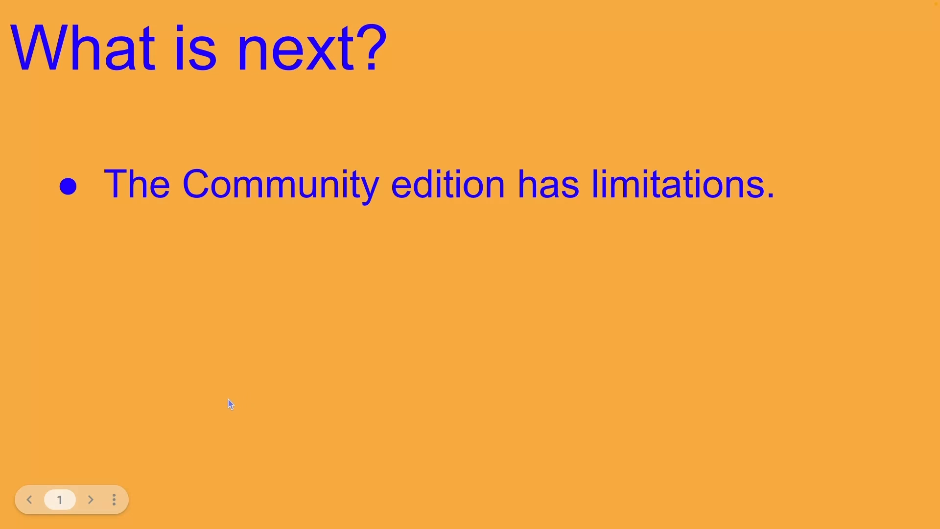
{"action": "key", "text": "Right"}
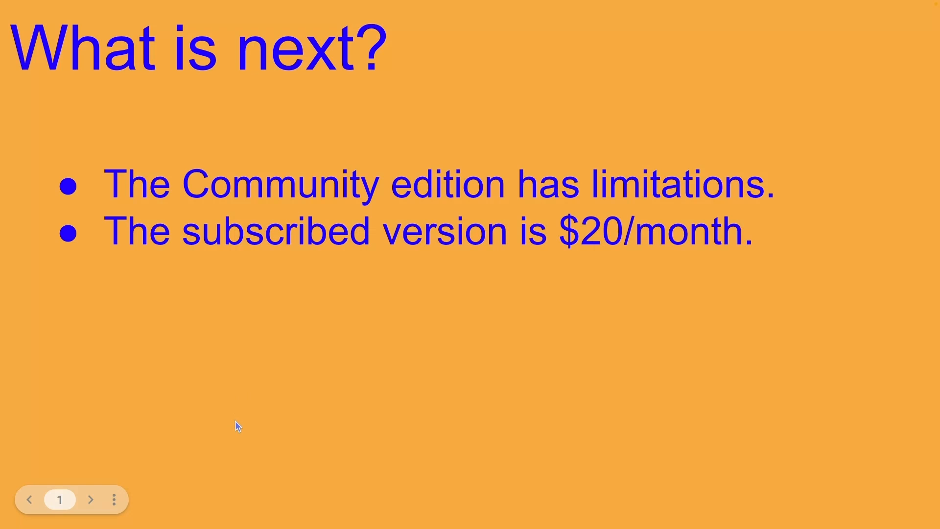
{"action": "key", "text": "Right"}
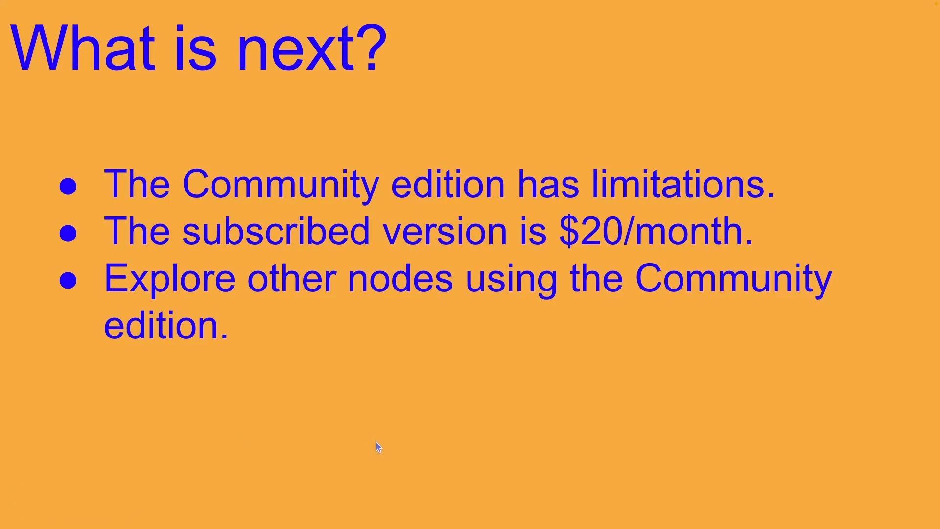
{"action": "key", "text": "Right"}
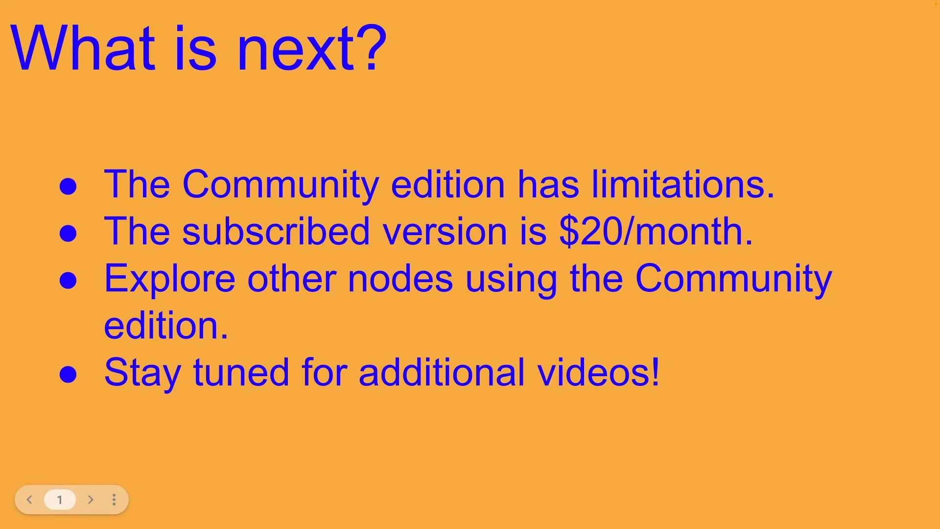